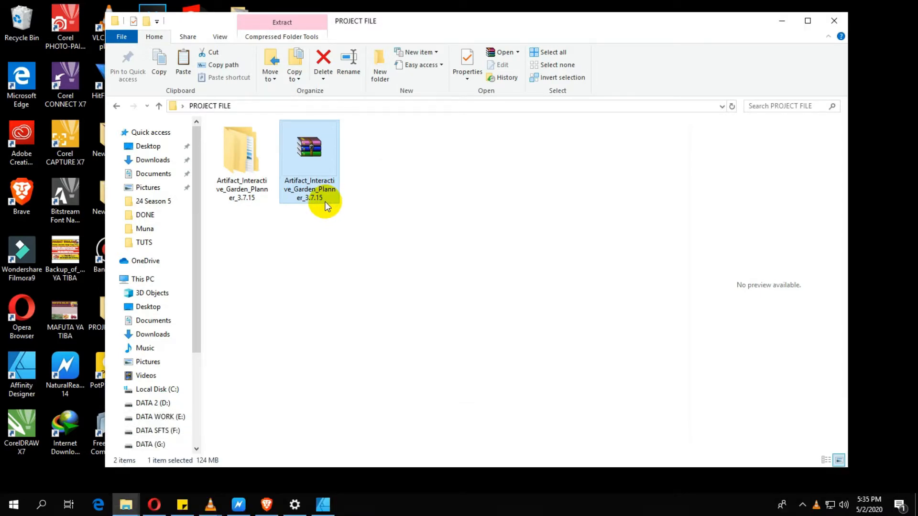
- Open the nested Artifact_Interactive_Garden_Planner_3.7.15 folders and launch the gardenplannersetup installer
click(250, 190)
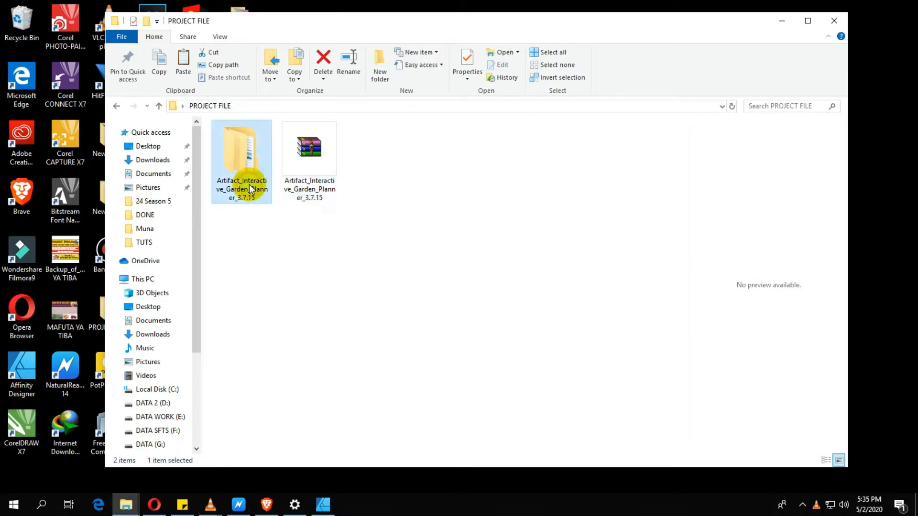
right_click(249, 188)
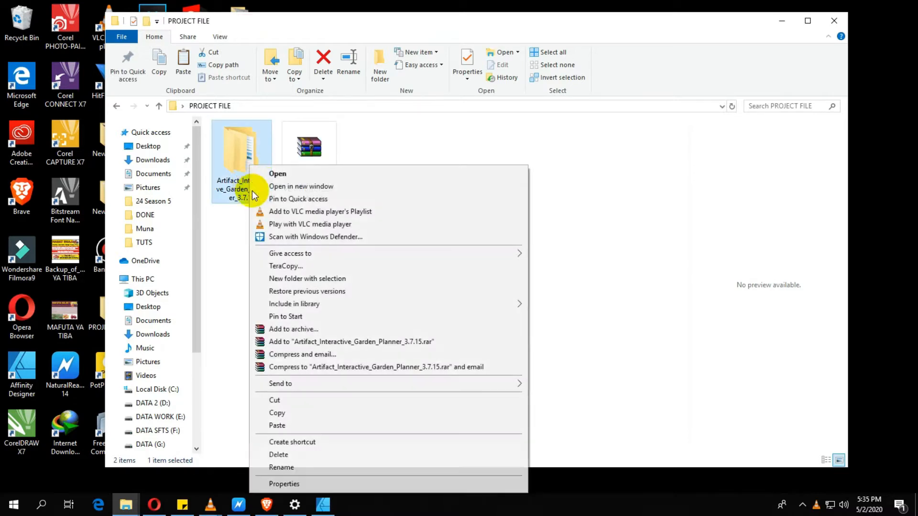
click(284, 176)
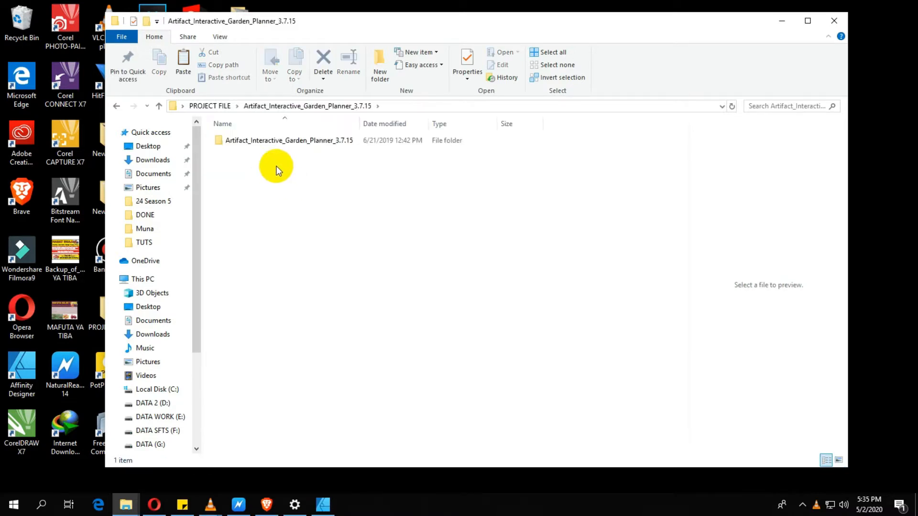
double_click(275, 140)
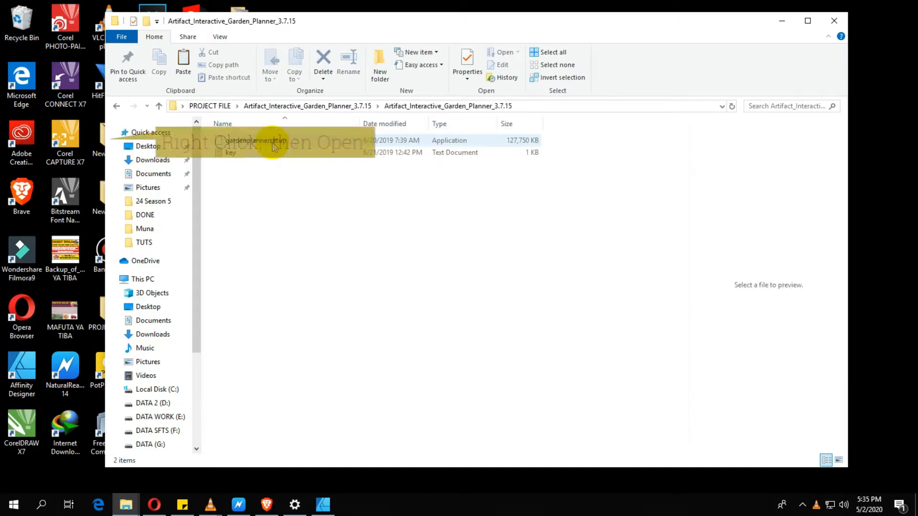
click(246, 144)
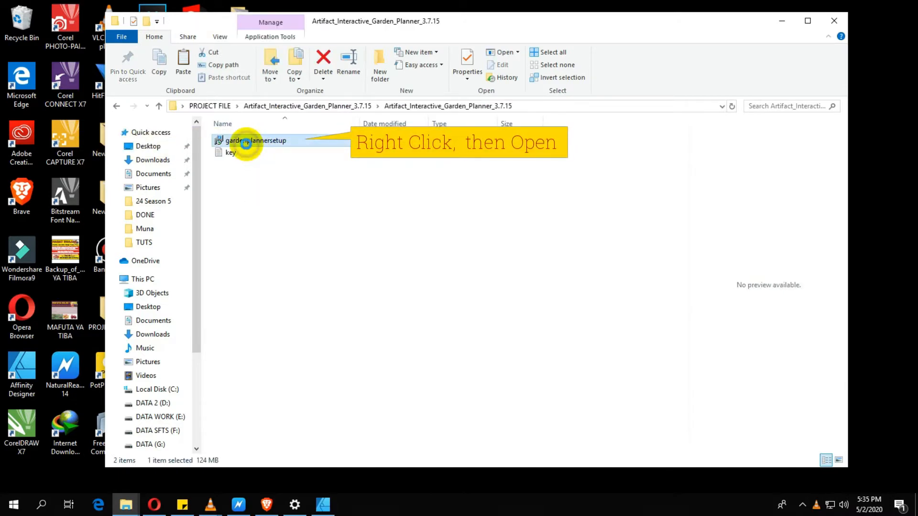
right_click(245, 145)
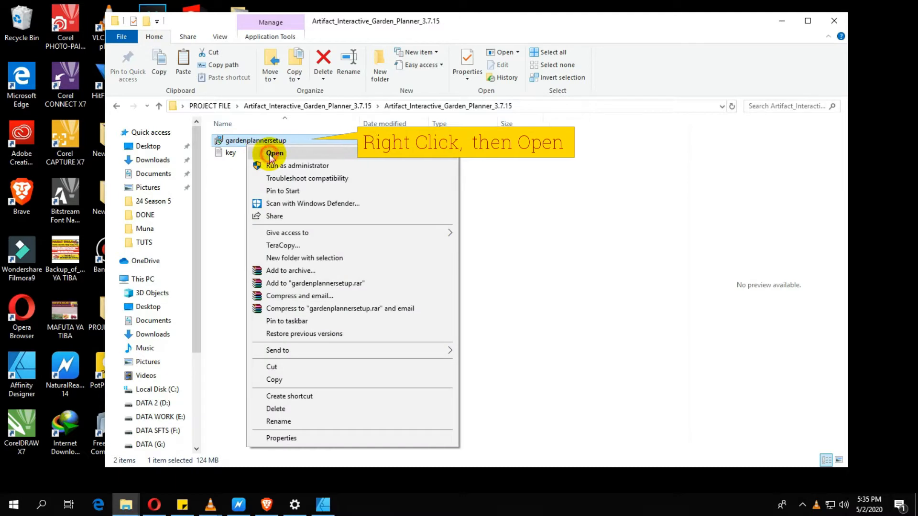
click(271, 154)
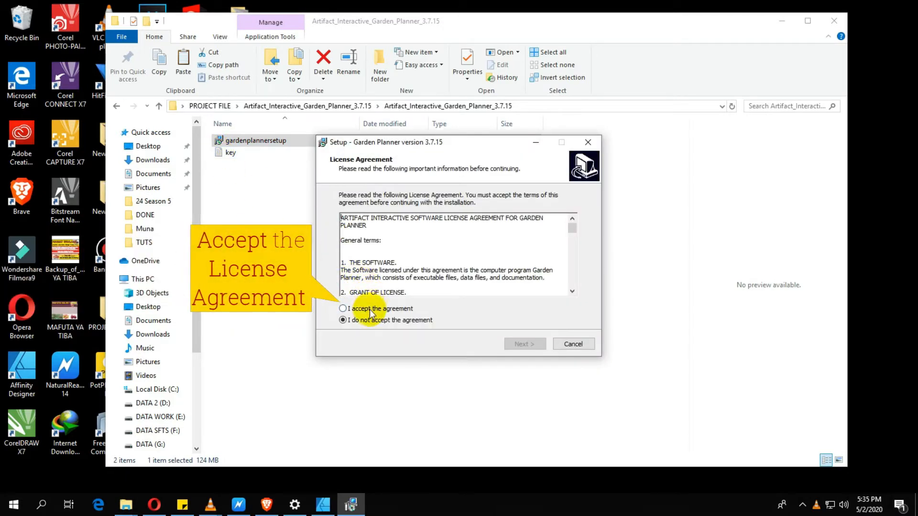
- Accept the license agreement and keep the default installation folder and Start Menu folder for Garden Planner
click(369, 310)
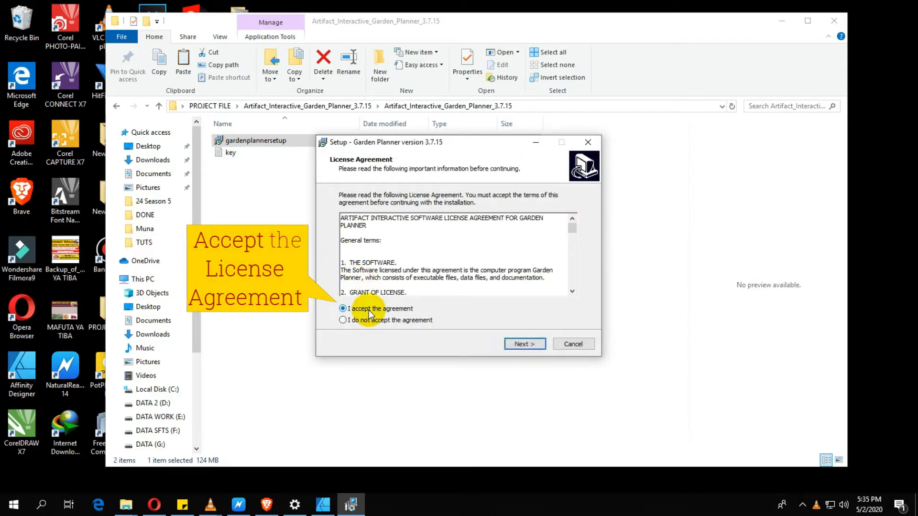
click(520, 344)
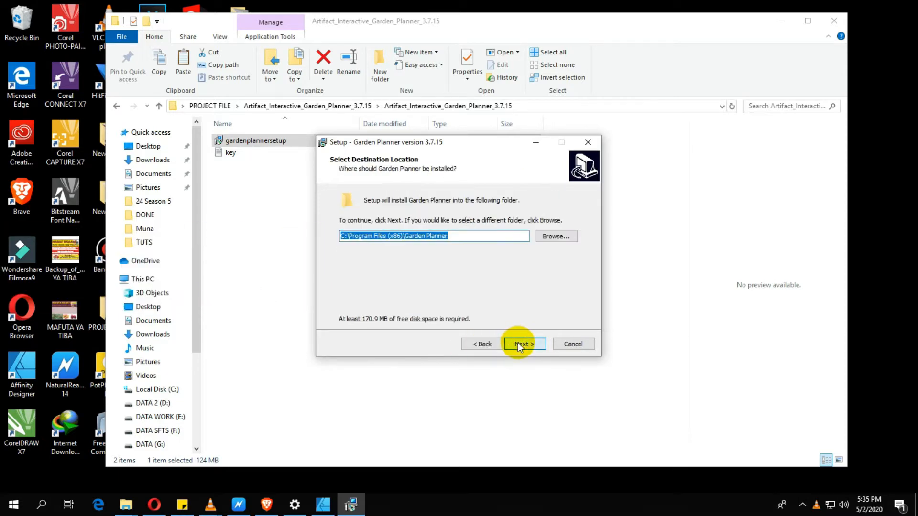
click(518, 343)
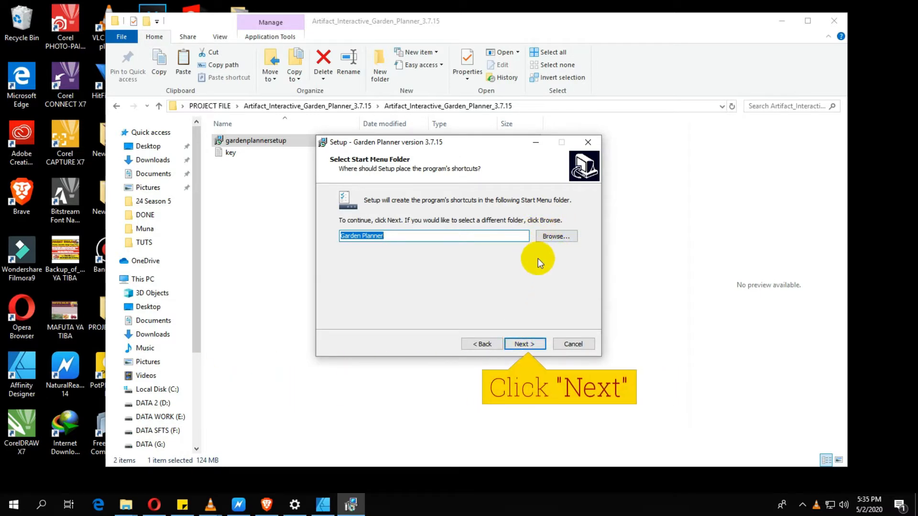
click(529, 348)
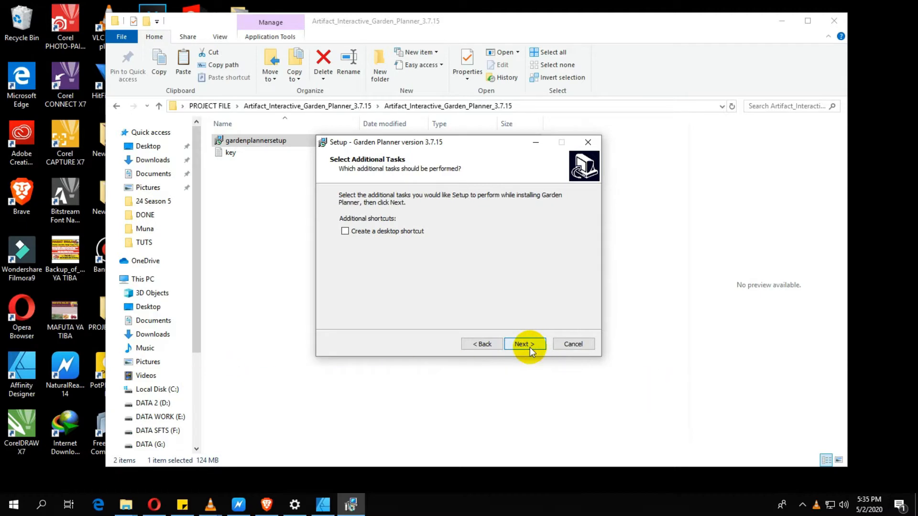
- Install Garden Planner with a desktop shortcut and finish the setup with the launch option enabled
click(356, 231)
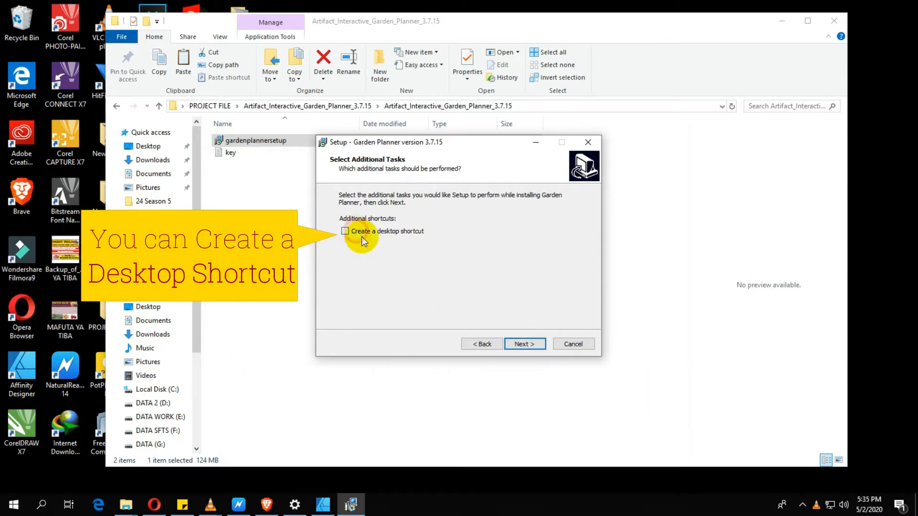
click(400, 234)
click(529, 344)
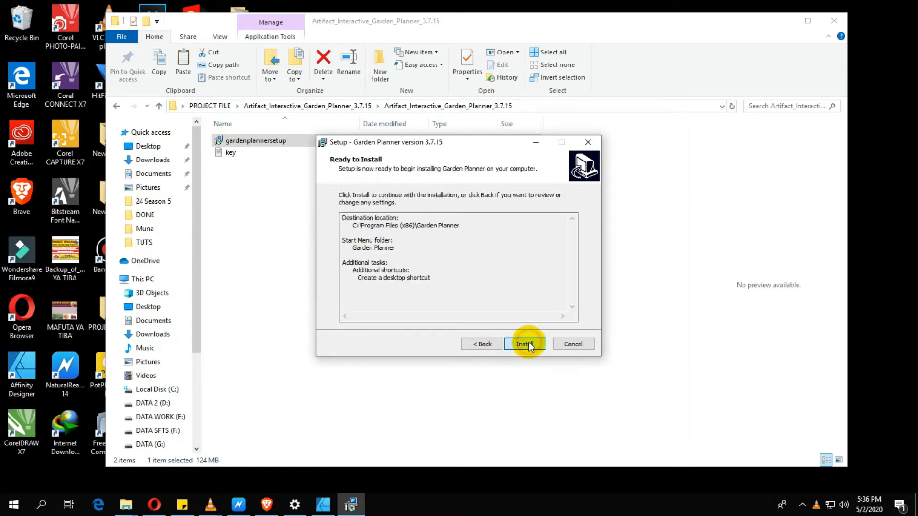
click(529, 344)
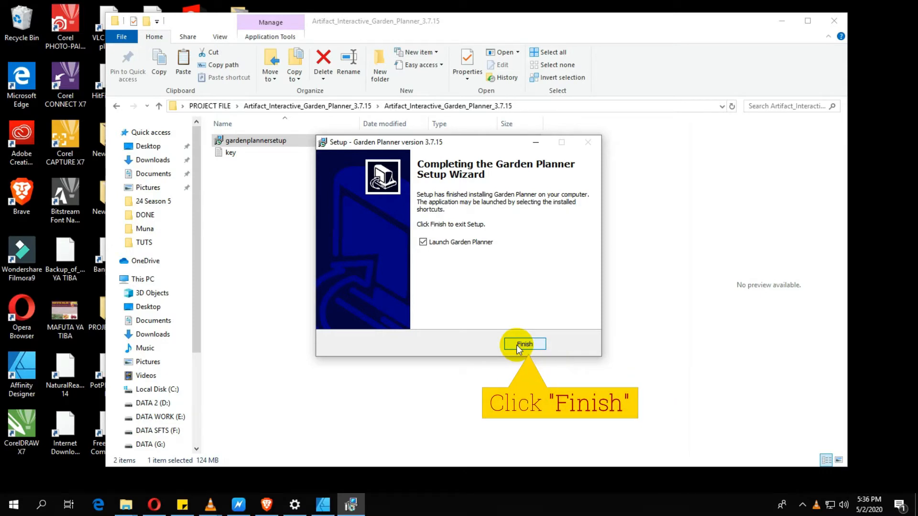
click(519, 345)
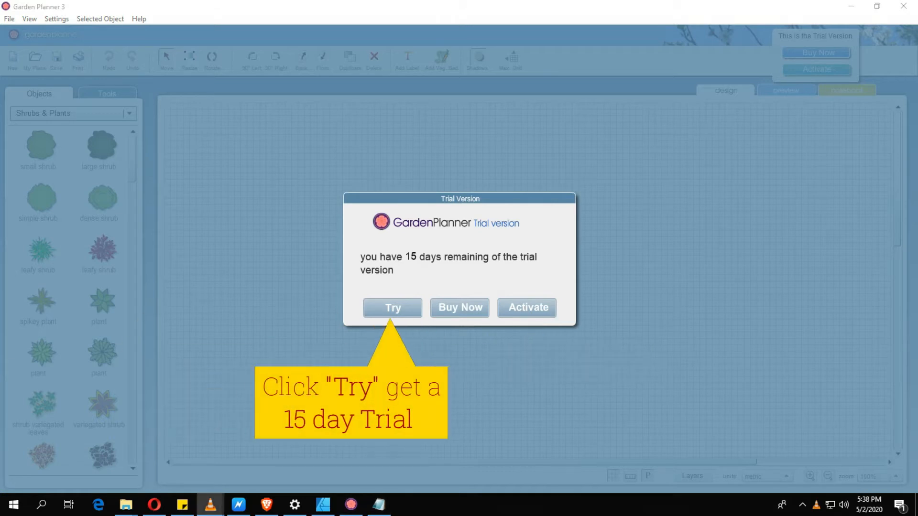
- Enter the licence key in the trial version's activation form and activate the full version
click(532, 309)
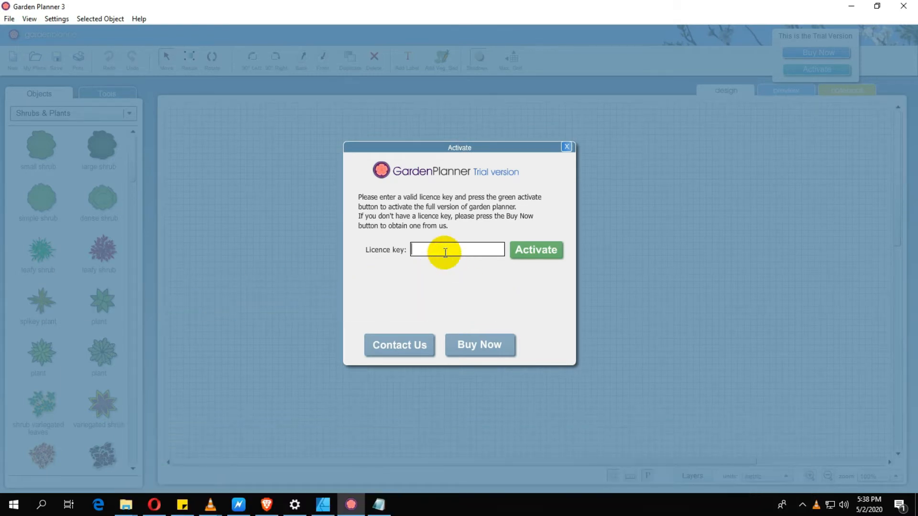
key(ctrl+v)
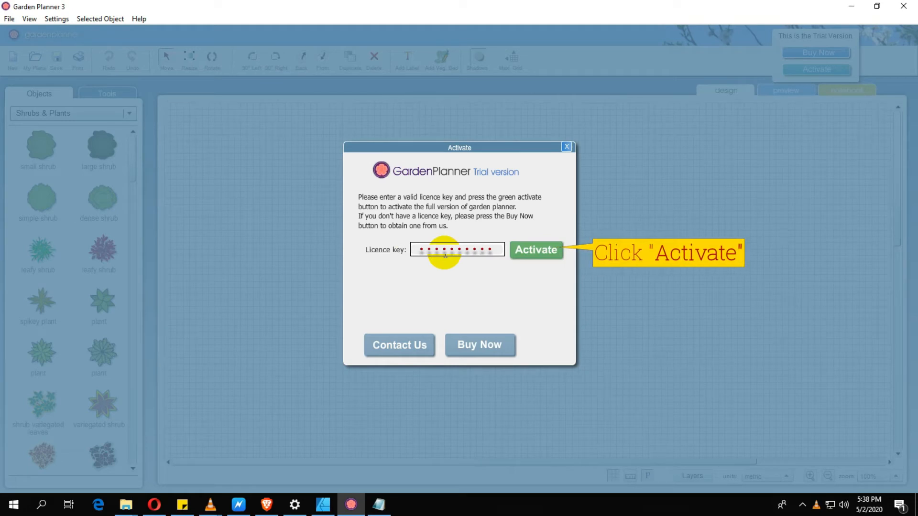
click(536, 249)
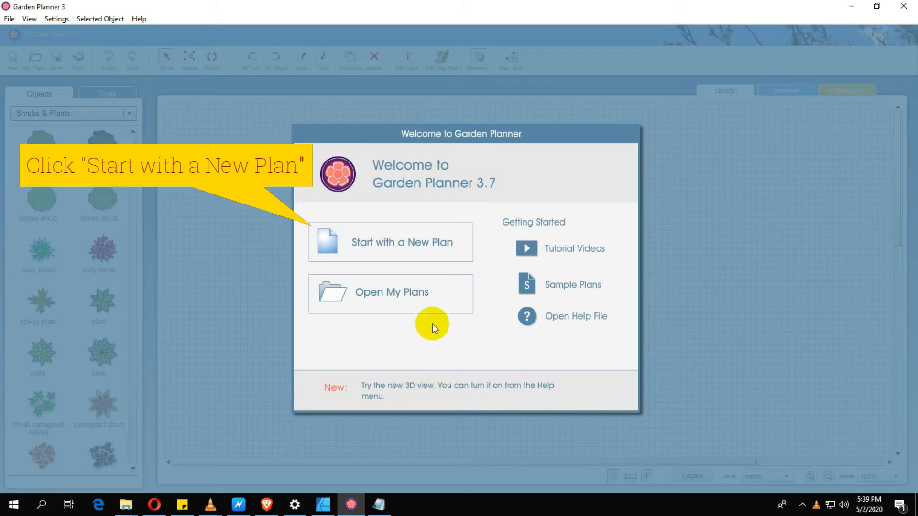
- Create a new garden plan named My Plan in feet and inches (US style), with auto save enabled
click(406, 253)
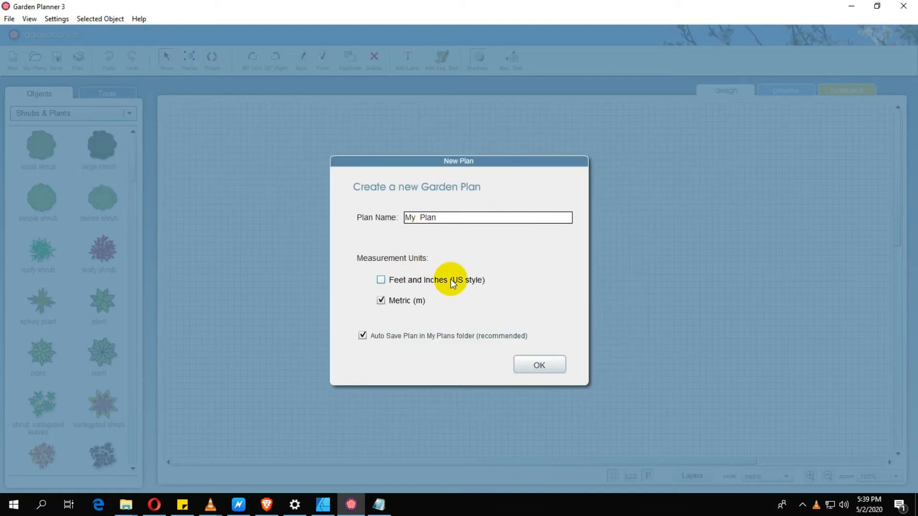
click(423, 283)
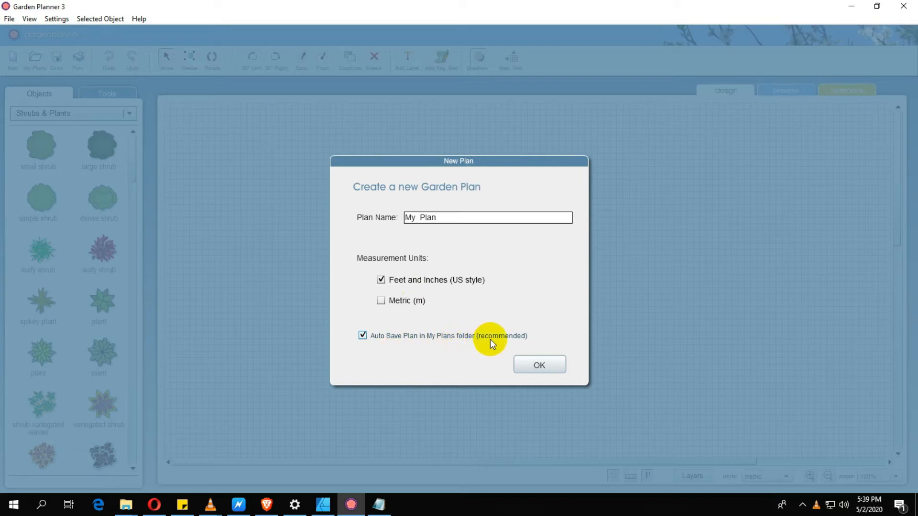
click(540, 366)
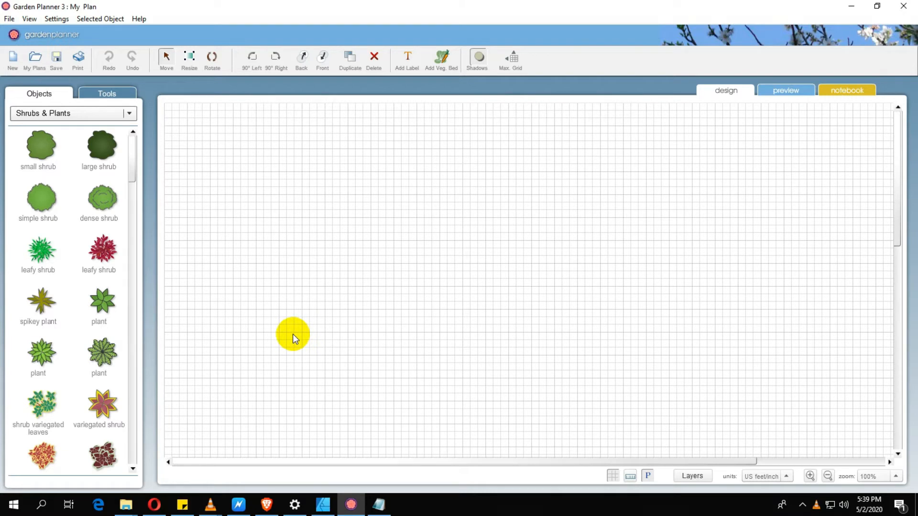
- Place a simple shrub near the upper-left corner of the design grid
click(774, 95)
click(723, 91)
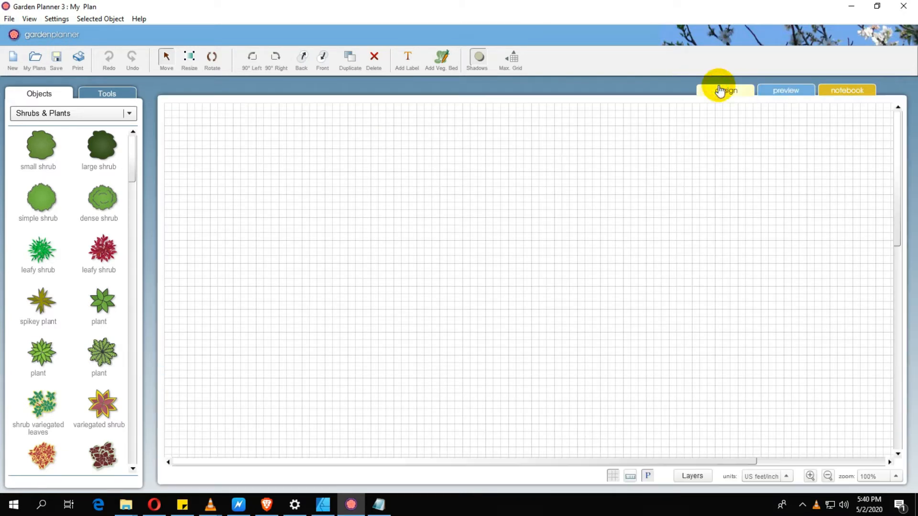
drag(150, 195, 234, 168)
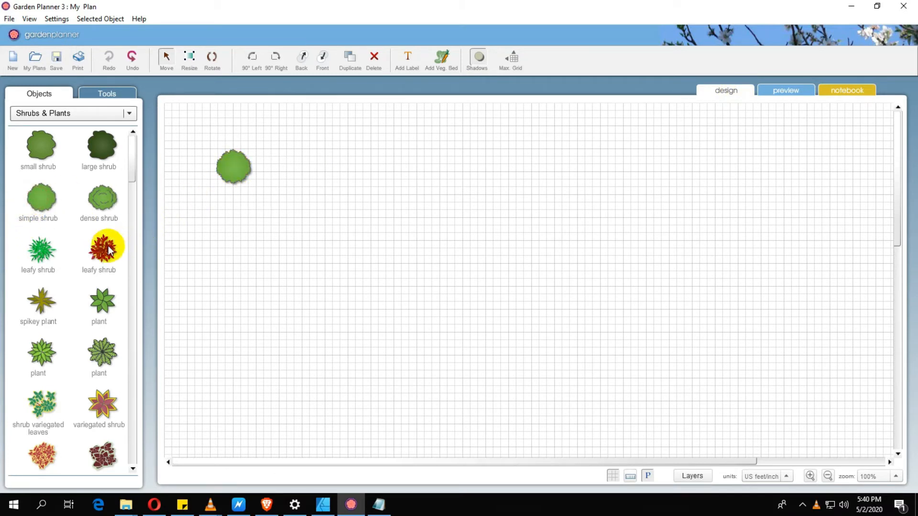
- Place a red leafy shrub below the simple shrub, try a 1 ft width setting and a different length, and delete it
drag(108, 248, 260, 212)
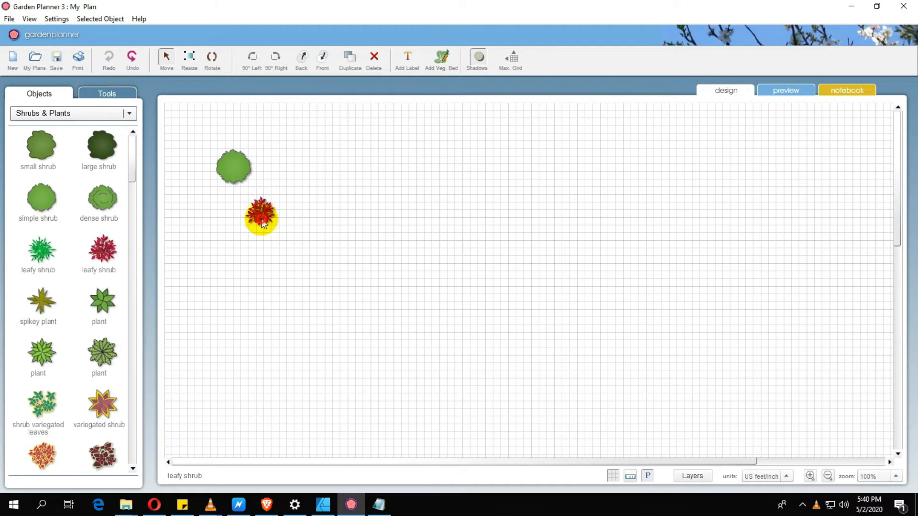
double_click(262, 222)
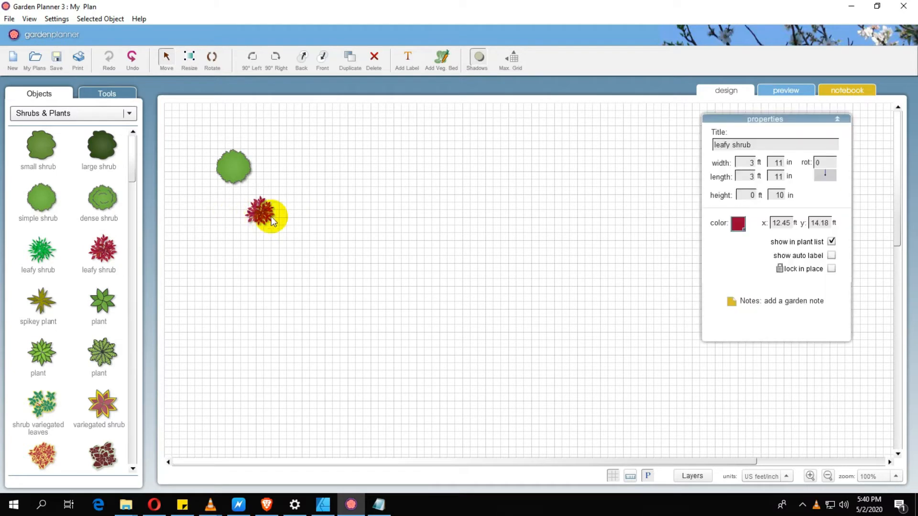
text(1)
drag(749, 195, 774, 182)
double_click(752, 175)
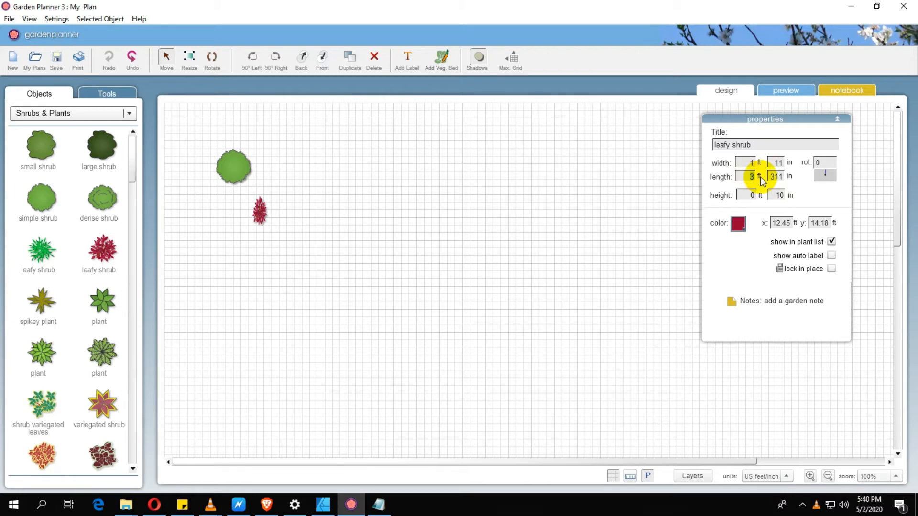
text(2)
key(BackSpace)
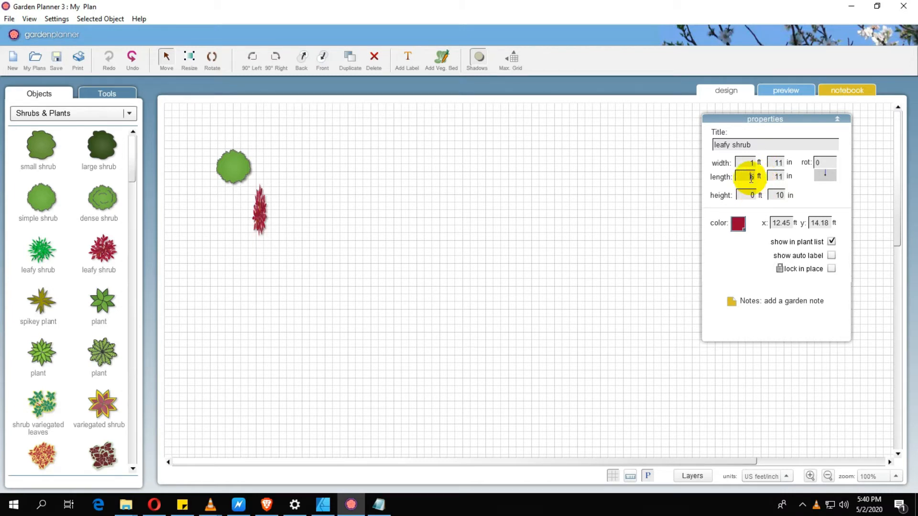
key(Delete)
- Place another red leafy shrub, try a width setting of 10 ft, and delete the shrub
drag(103, 250, 280, 217)
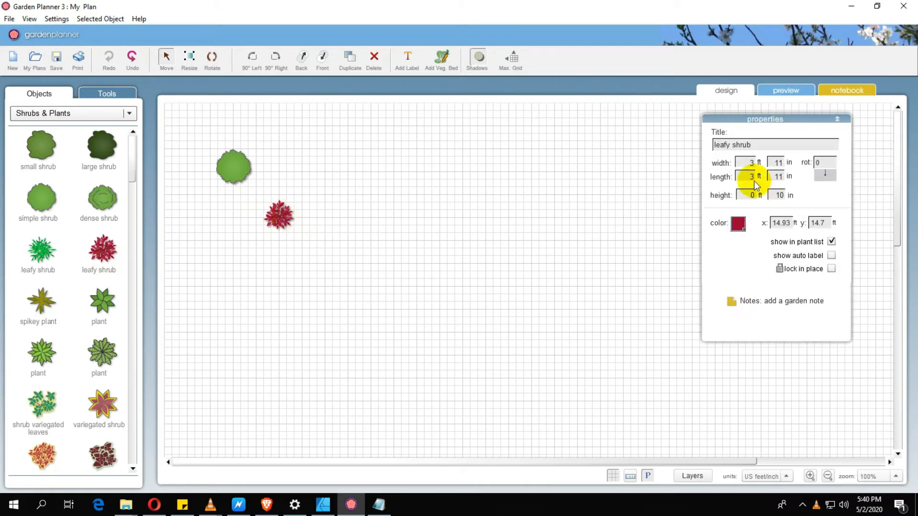
key(BackSpace)
text(10)
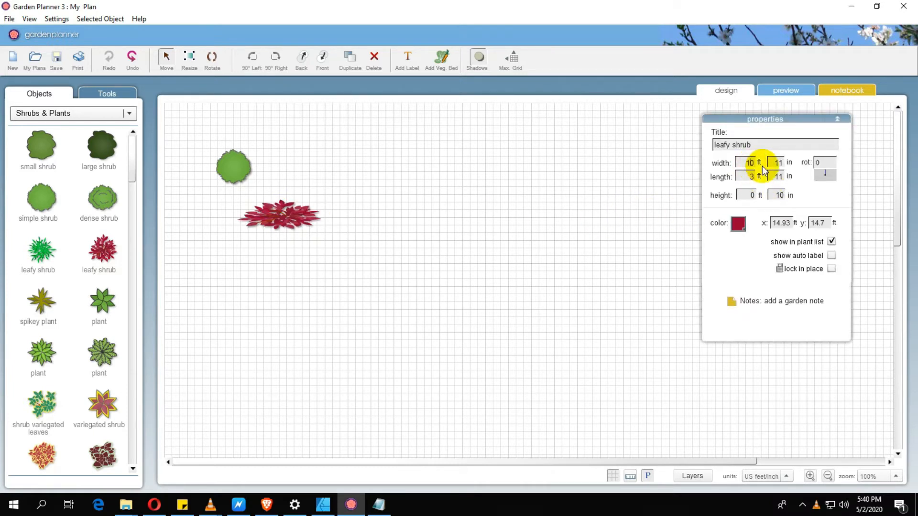
key(Delete)
- Place a red leafy shrub below the simple shrub and set the feet values of its width and length to 1
drag(115, 250, 263, 227)
key(BackSpace)
text(1)
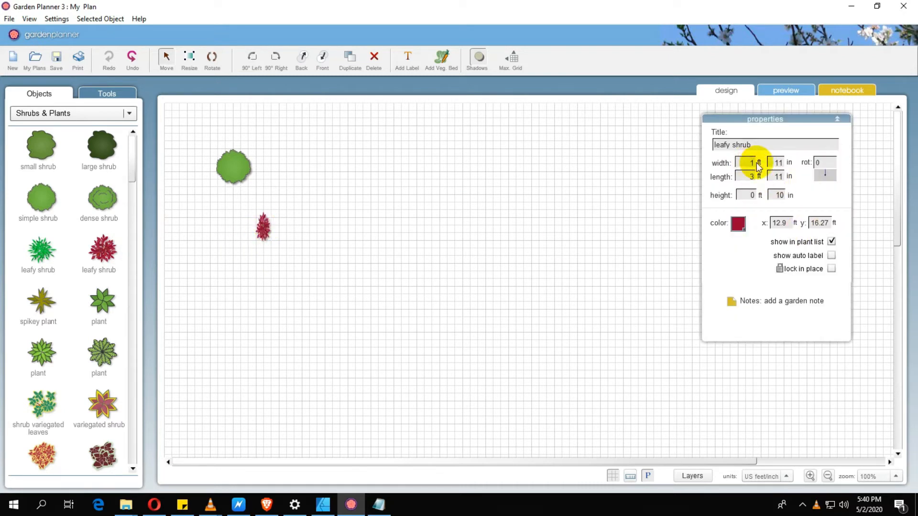
key(Tab)
text(1)
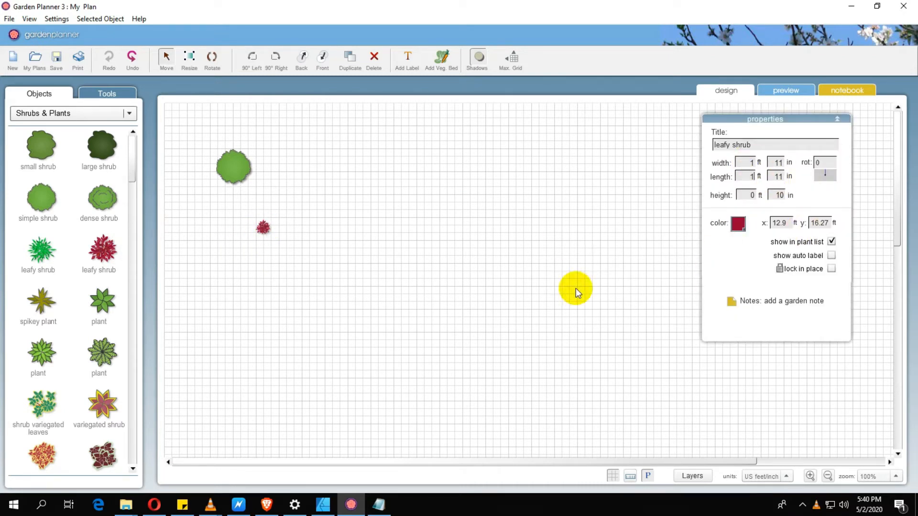
- Move the small red leafy shrub up beside the simple shrub, to about x 13.7 ft, y 12 ft
click(257, 227)
drag(267, 228, 259, 200)
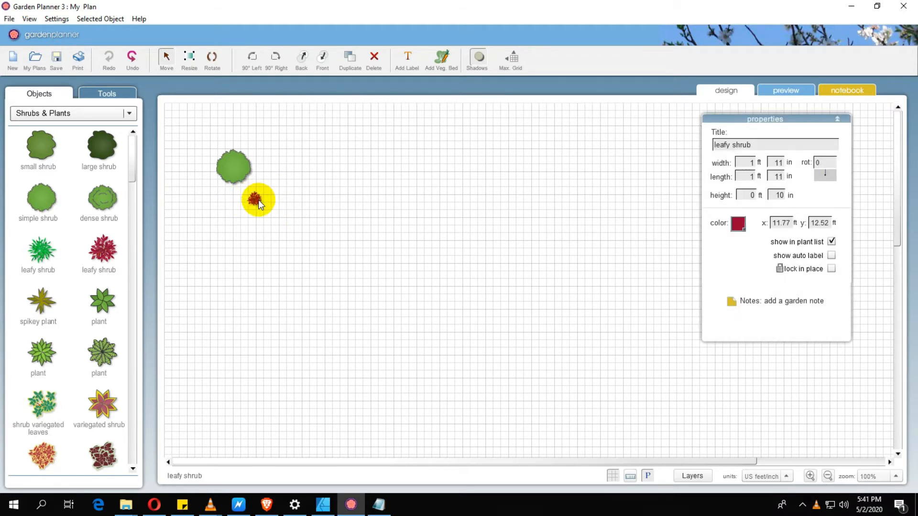
mouse_move(258, 201)
mouse_down()
mouse_move(265, 228)
mouse_move(272, 196)
mouse_up()
- Place a square building with a metal roof near the plan's centre, at about x 36.7 ft, y 23 ft
scroll(96, 393, down, 3)
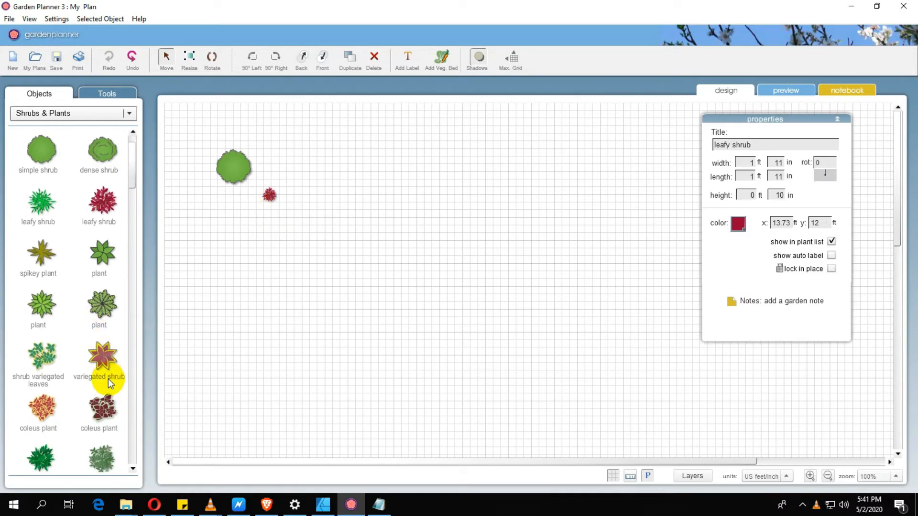
click(82, 113)
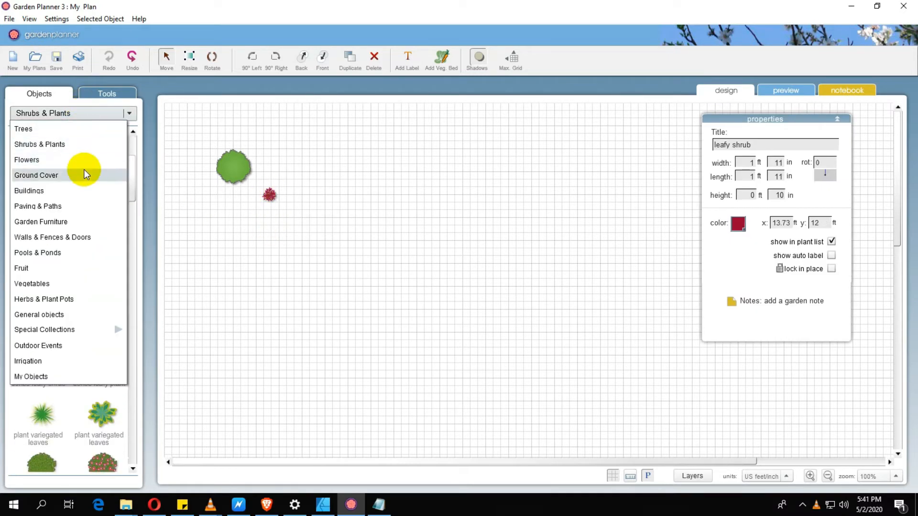
click(87, 189)
scroll(116, 289, down, 1)
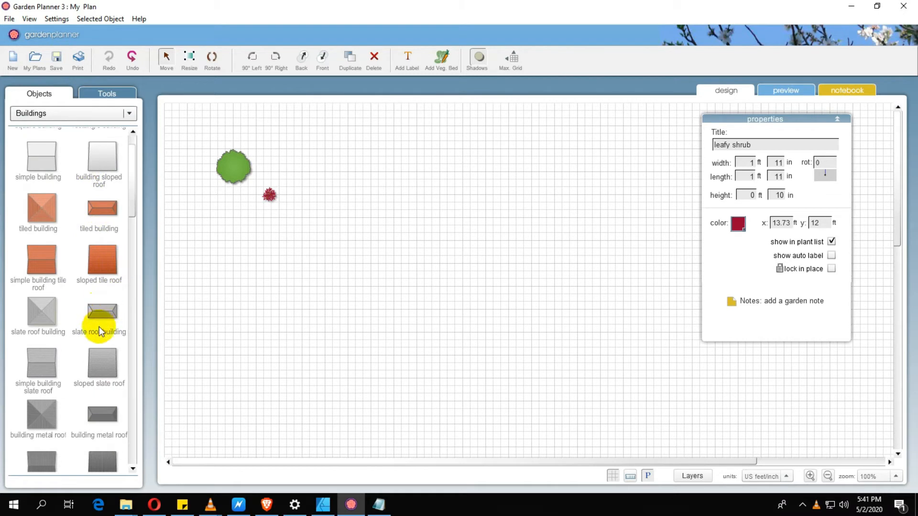
scroll(91, 242, down, 3)
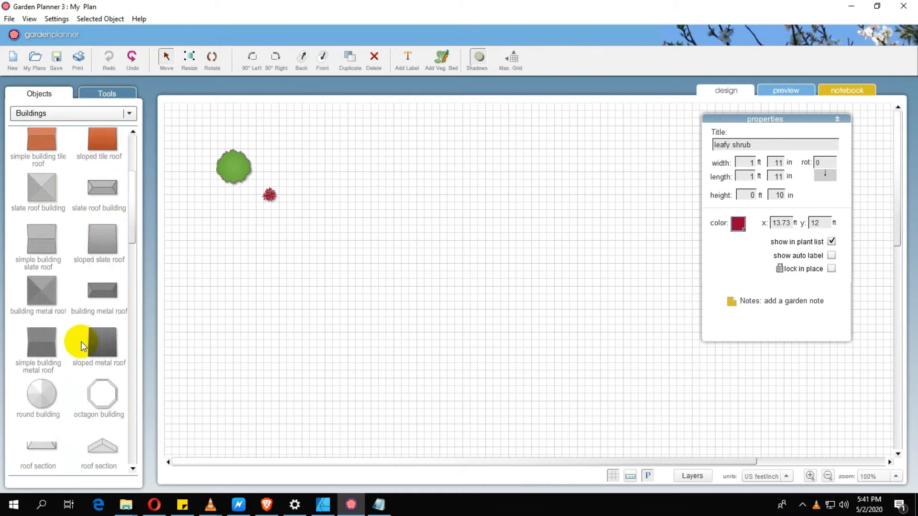
scroll(72, 263, down, 1)
drag(55, 248, 445, 277)
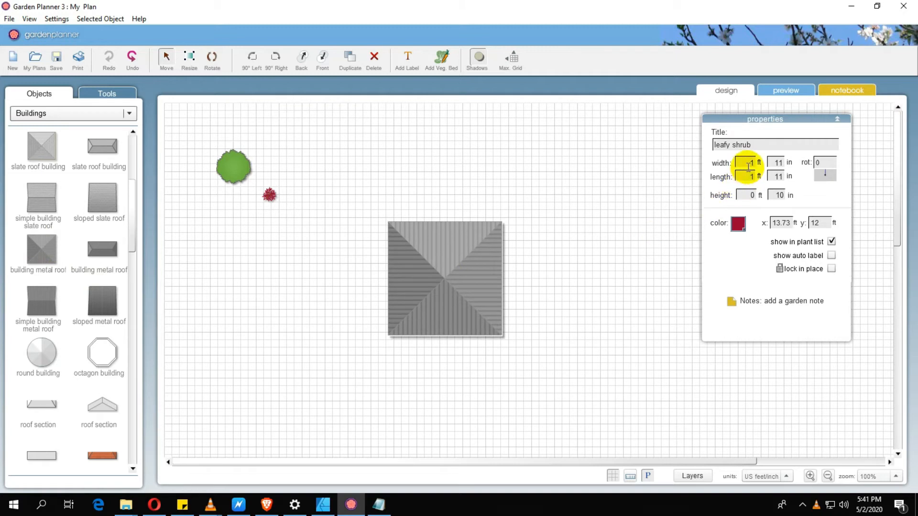
click(445, 316)
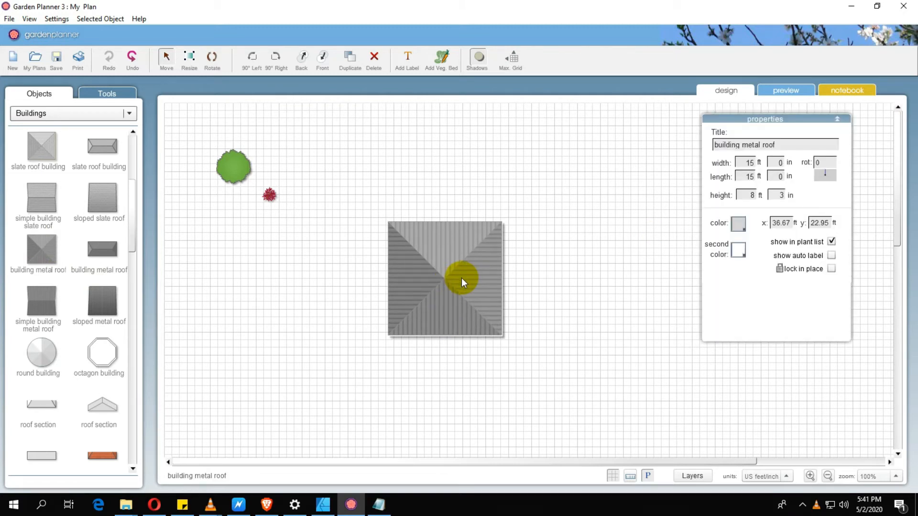
- Place a rectangular tiled building directly beside the metal-roof building, at about x 59.7 ft, y 23 ft
scroll(88, 318, down, 1)
scroll(91, 311, down, 2)
drag(132, 225, 148, 484)
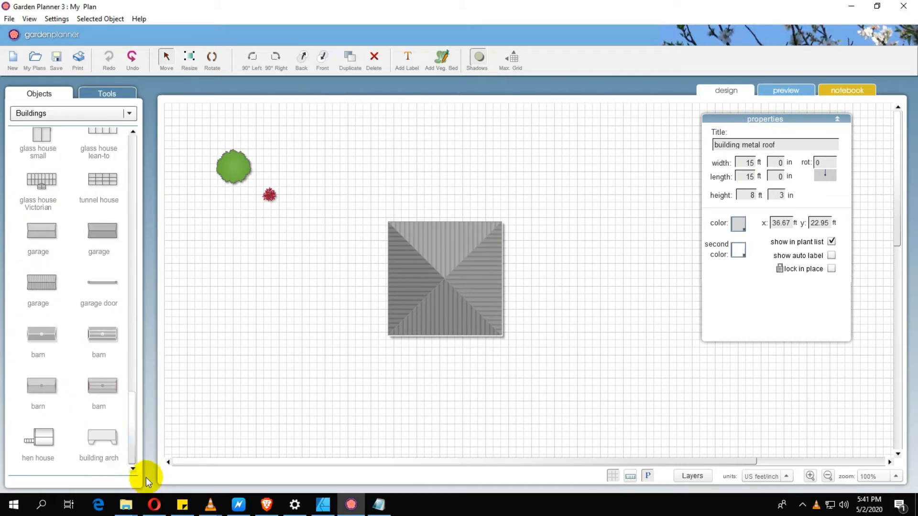
drag(134, 436, 165, 184)
drag(108, 241, 617, 280)
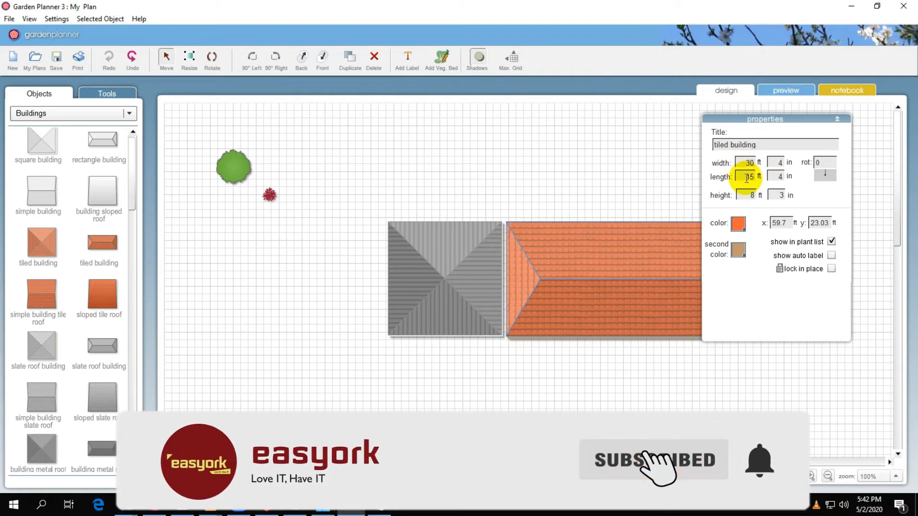
- Set the metal-roof building's width to 10 ft and move it flush against the tiled building
click(472, 266)
drag(472, 266, 475, 267)
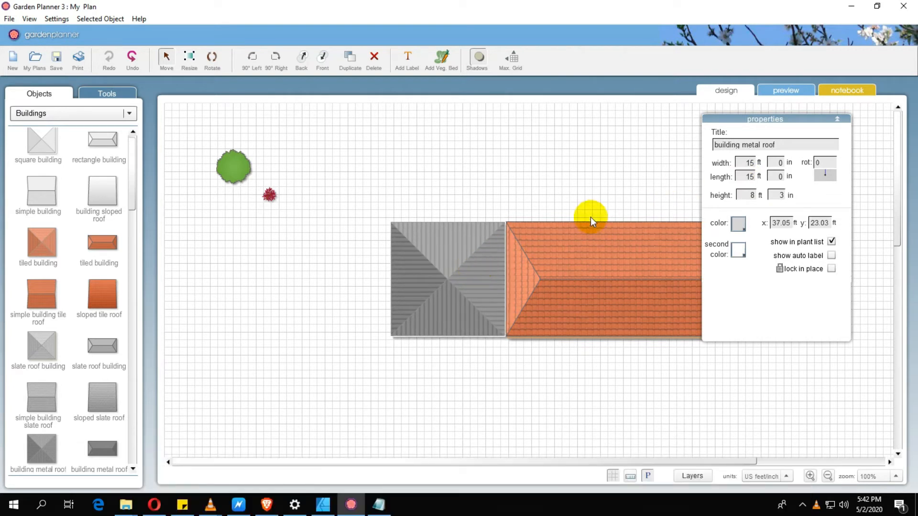
drag(743, 165, 757, 165)
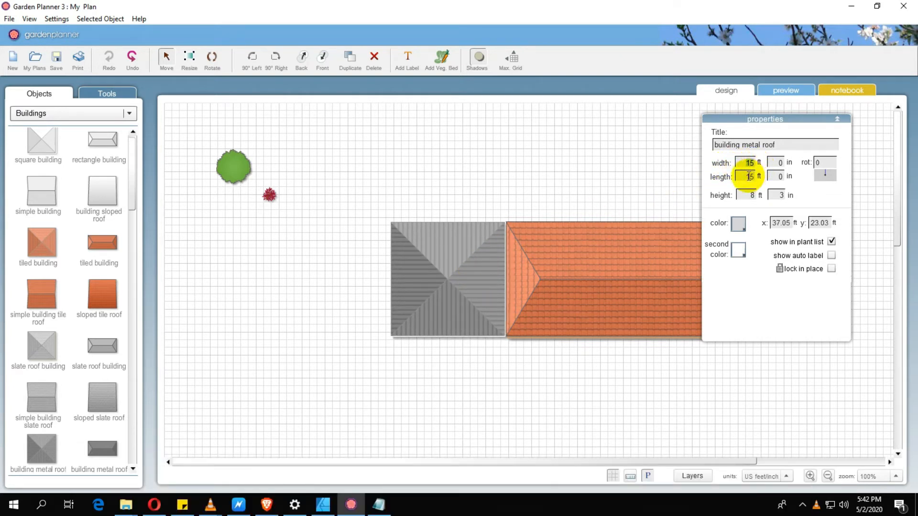
text(10)
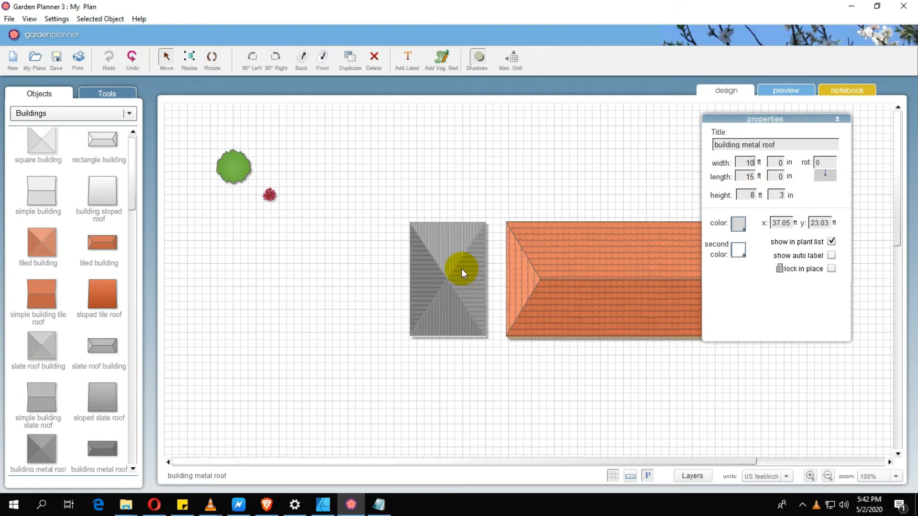
drag(461, 268, 481, 268)
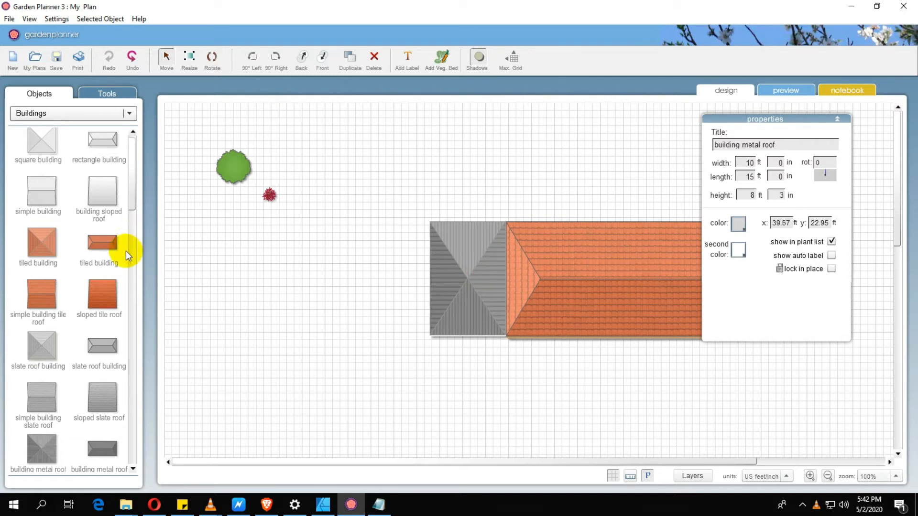
- Place two corner arch paving pieces side by side below the buildings
scroll(72, 288, down, 1)
drag(130, 167, 150, 152)
click(107, 115)
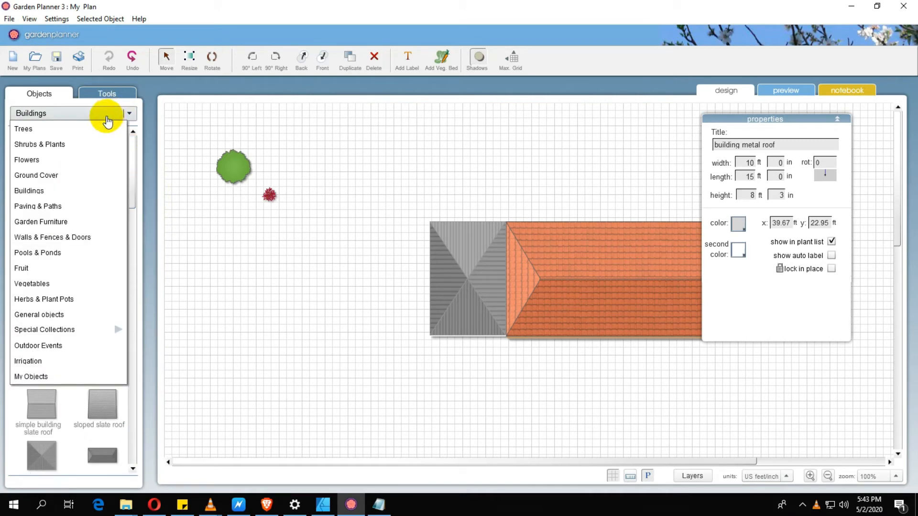
click(98, 206)
drag(133, 151, 154, 251)
drag(99, 261, 607, 397)
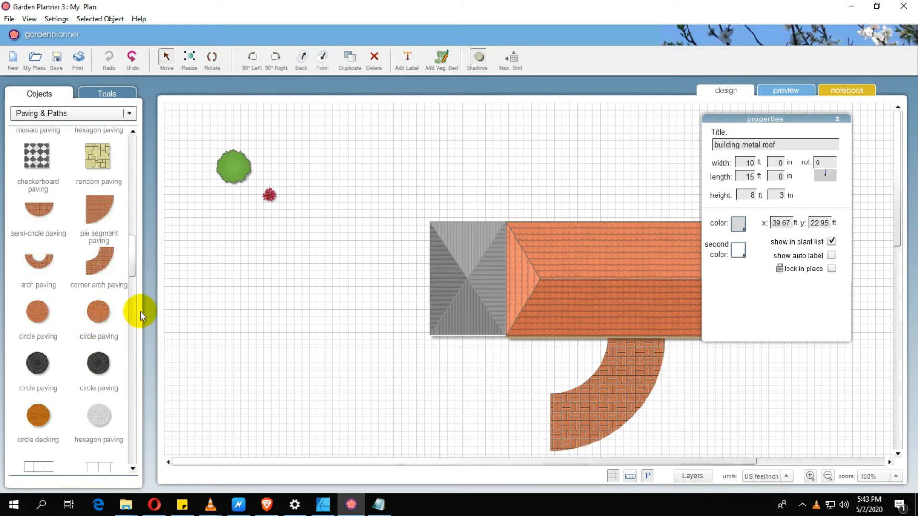
drag(133, 262, 154, 257)
drag(102, 275, 538, 347)
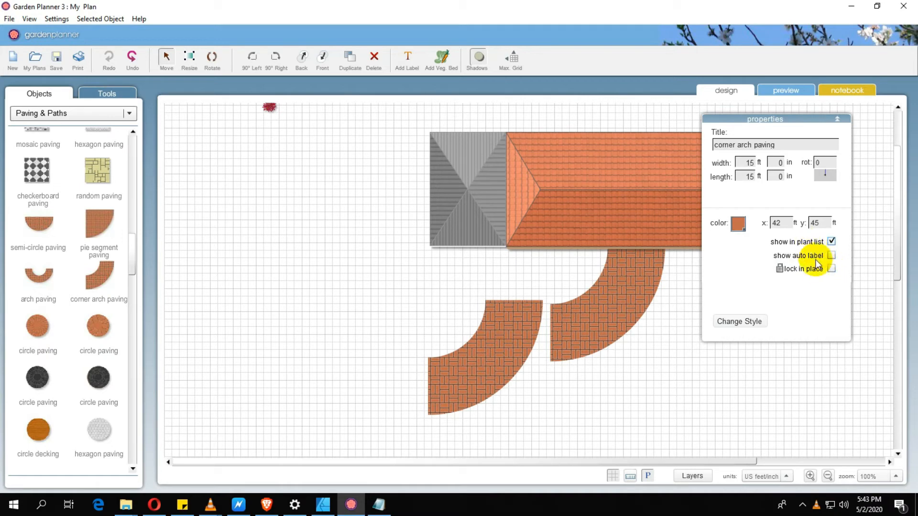
- Change the style of both corner arch paving pieces to the herringbone brick pattern
click(748, 325)
click(778, 266)
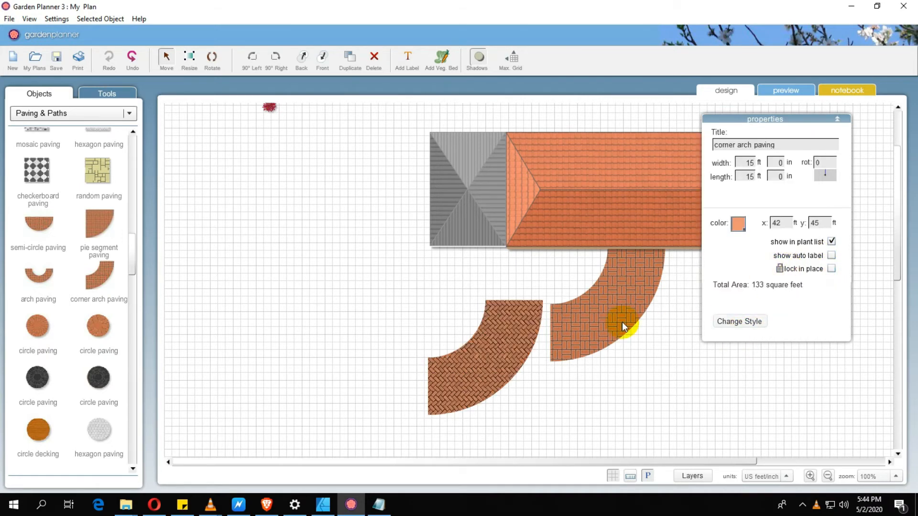
drag(587, 291, 605, 297)
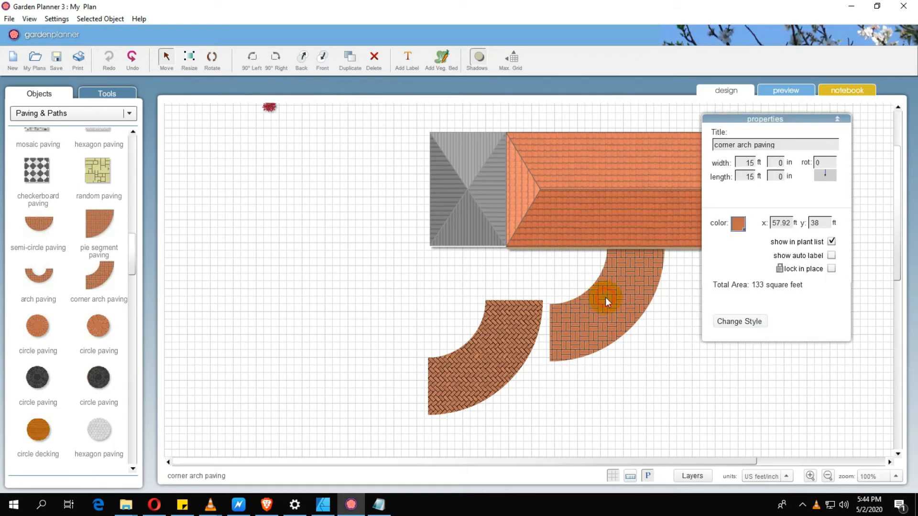
click(733, 325)
click(772, 262)
- Rotate one corner arch paving to 90 degrees and join both pieces into a half ring below the buildings
mouse_move(542, 337)
mouse_down()
mouse_move(556, 347)
mouse_move(539, 340)
mouse_up()
drag(623, 288, 663, 285)
click(520, 341)
drag(822, 165, 796, 165)
text(90)
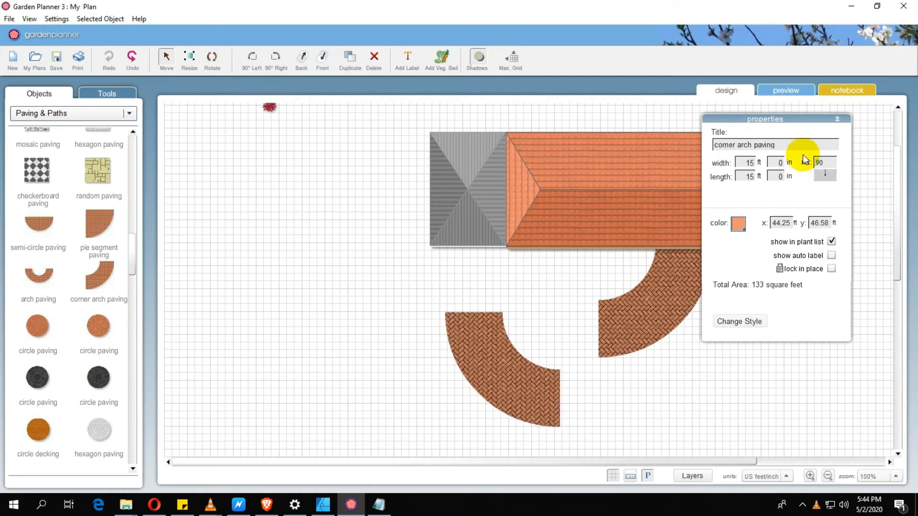
key(Return)
drag(501, 380, 498, 314)
drag(629, 306, 591, 307)
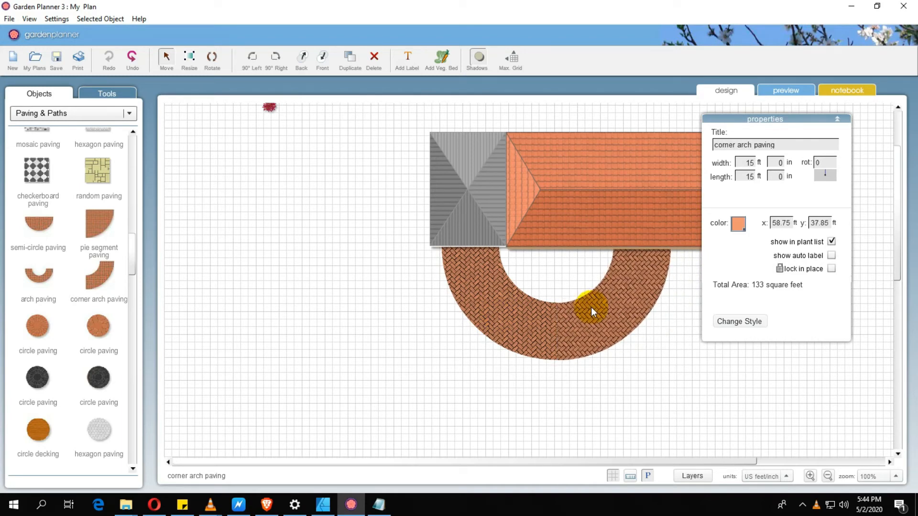
- Move the properties window clear of the tiled building and try widths of 5 ft and 10 ft on the rotated arch paving
drag(765, 121, 806, 216)
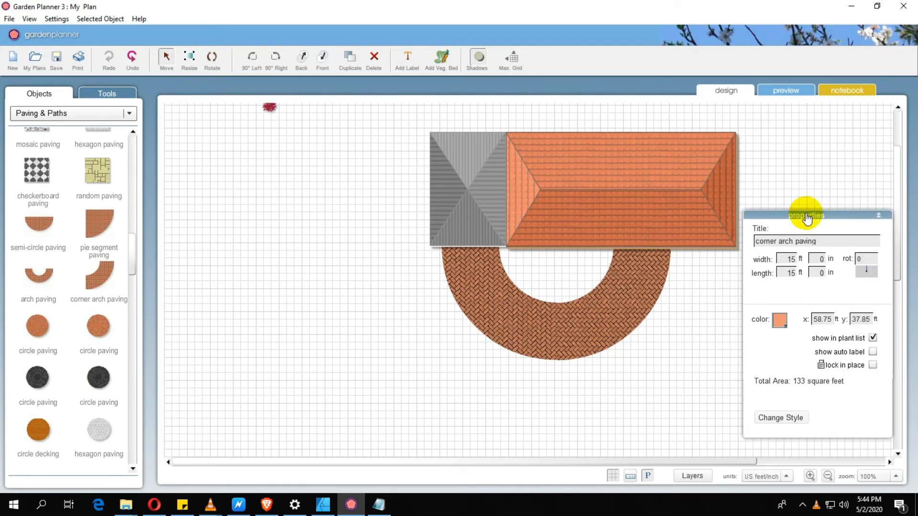
double_click(793, 259)
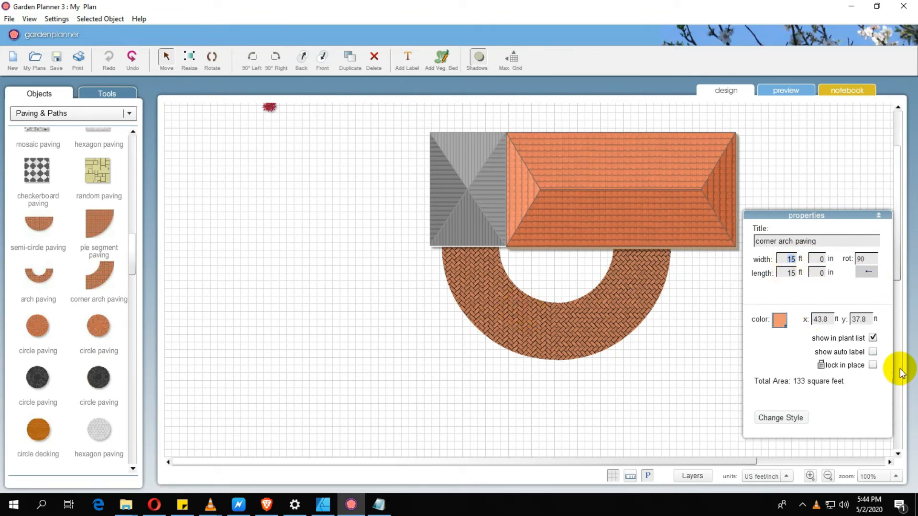
text(5)
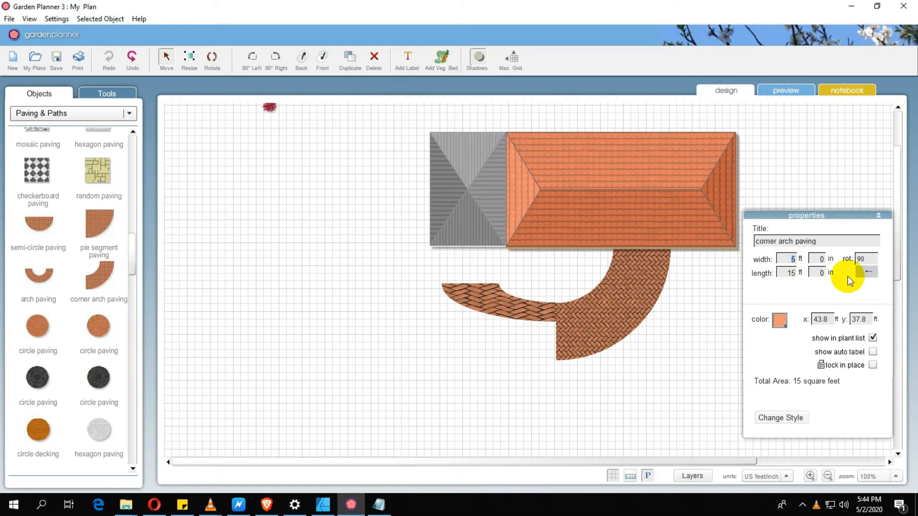
text(10)
- Reposition the resized arch paving and delete both corner arch paving pieces
drag(518, 323, 510, 300)
click(597, 299)
key(Delete)
click(534, 297)
key(Delete)
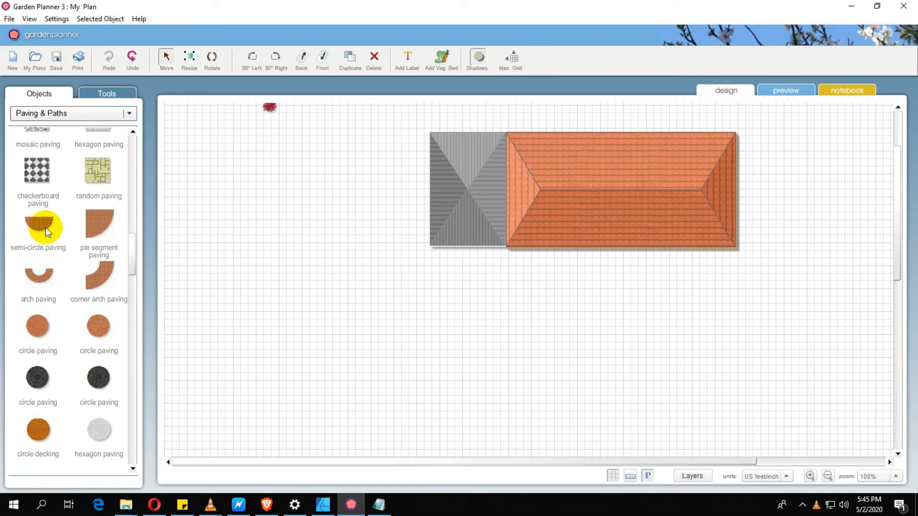
- Place a hexagon paving below the metal-roof building and set its length to 5 ft
scroll(93, 186, up, 2)
drag(96, 168, 495, 295)
click(794, 274)
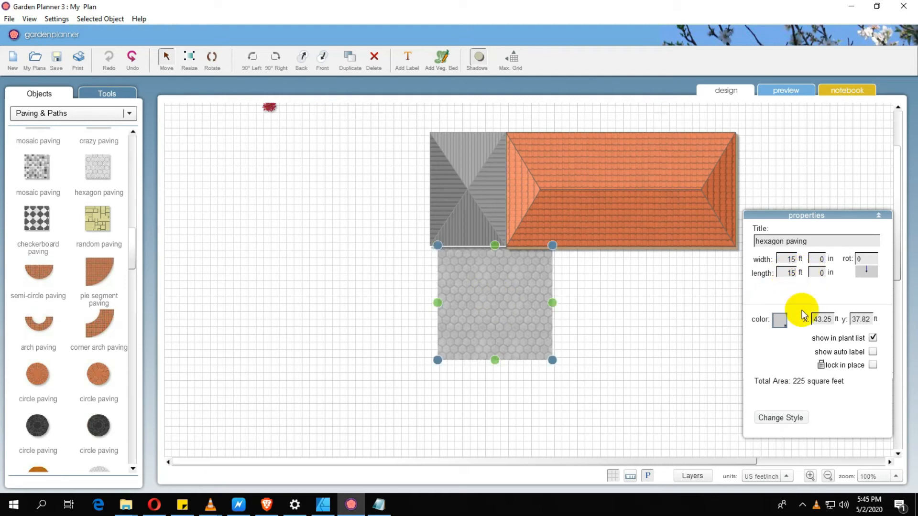
text(0)
drag(791, 272, 759, 275)
key(Return)
text(5)
- Move the hexagon paving up along the metal-roof building's lower edge, to about x 40.5 ft, y 30.5 ft
drag(485, 297, 466, 253)
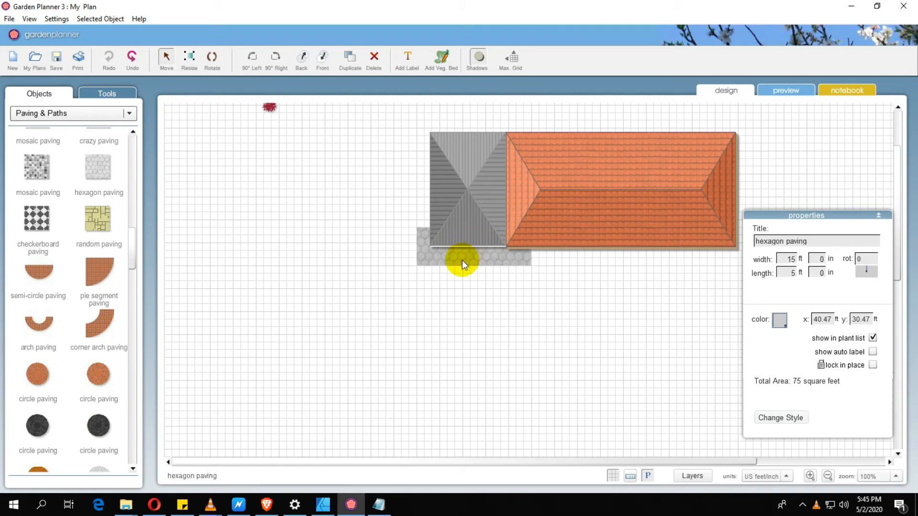
right_click(438, 259)
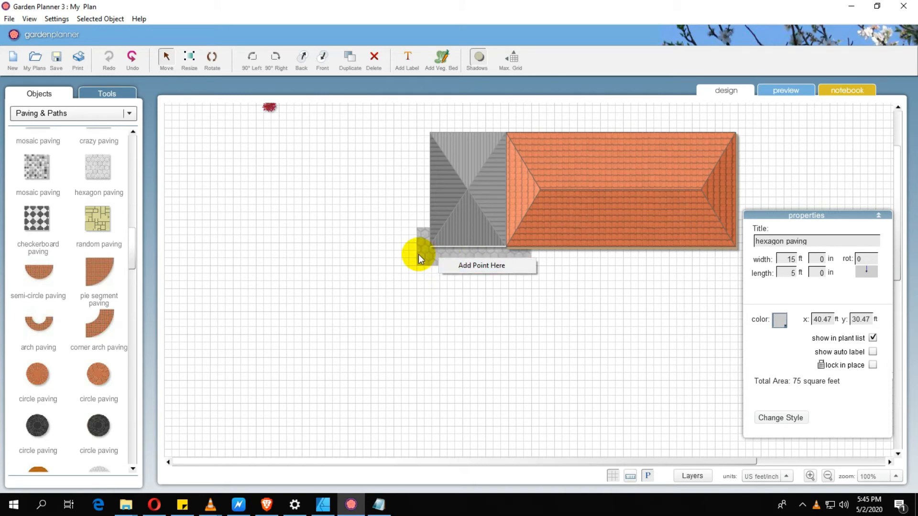
click(639, 412)
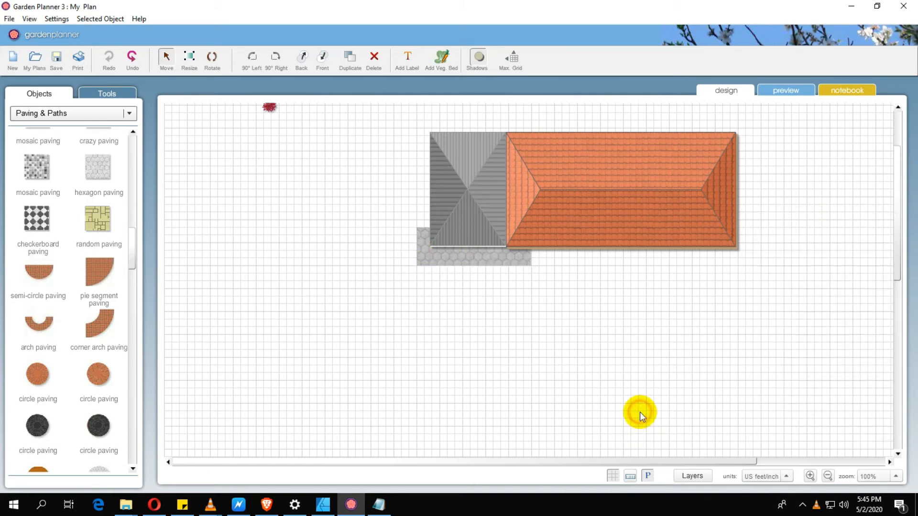
- Duplicate the hexagon paving twice and line the copies up end to end along the tiled building's lower edge
click(485, 253)
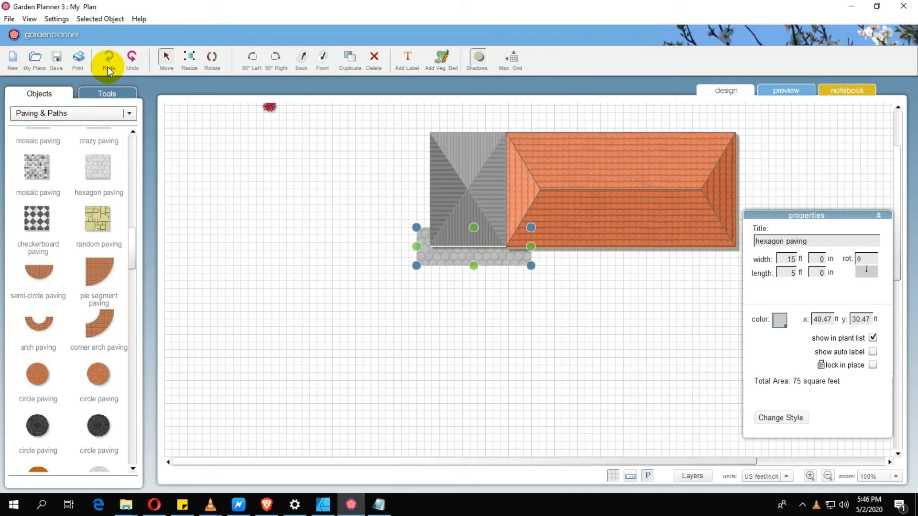
click(349, 59)
drag(513, 272, 604, 250)
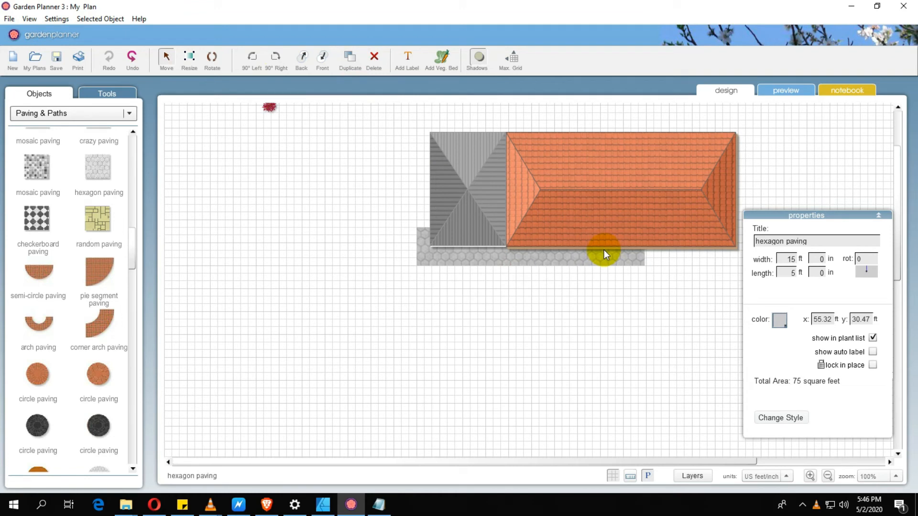
click(350, 59)
drag(680, 285, 678, 259)
- Move the properties window below the paving, select all three hexagon pavings and shift the row slightly left and down
drag(810, 216, 693, 308)
shift+click(573, 260)
shift+click(489, 261)
drag(490, 261, 484, 263)
click(487, 300)
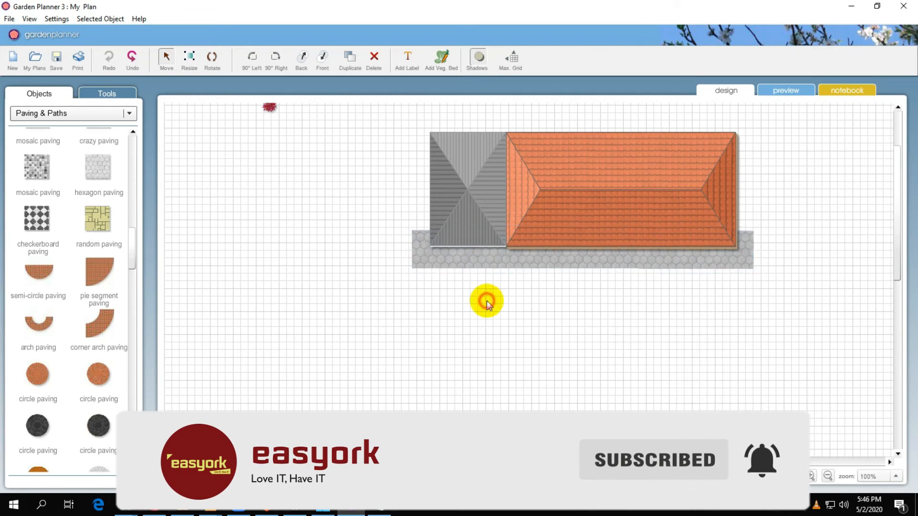
- Try to duplicate the row of three hexagon pavings and move the copies up over the buildings, and undo back past the duplication
click(487, 265)
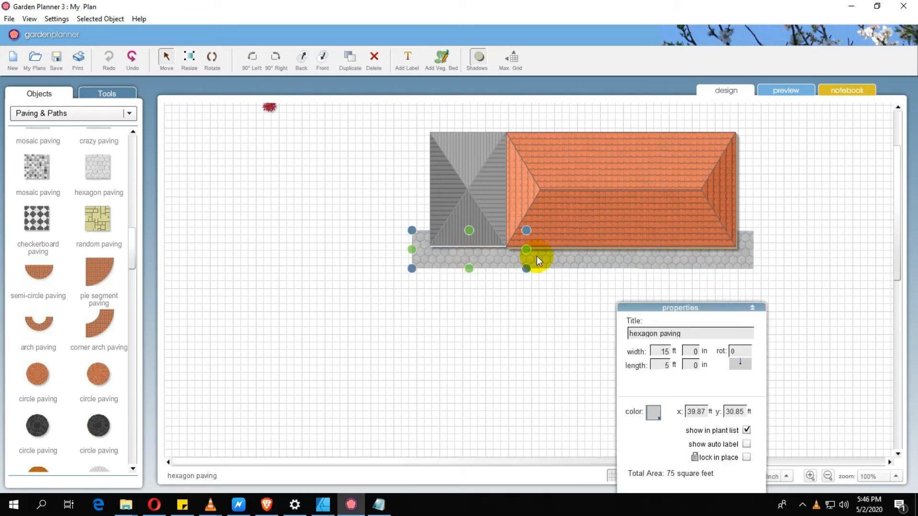
shift+click(615, 258)
shift+click(664, 259)
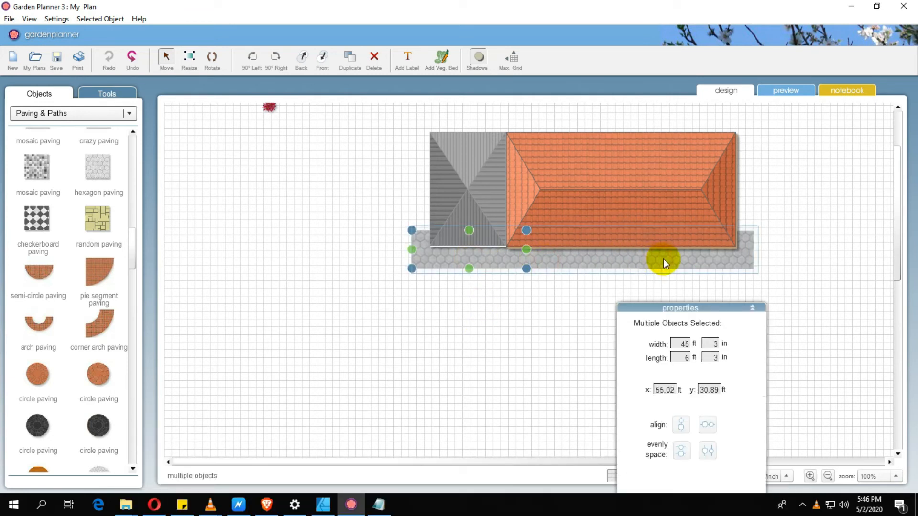
click(351, 61)
drag(581, 283, 560, 205)
key(ctrl+z)
key(ctrl+z)
key(ctrl+z)
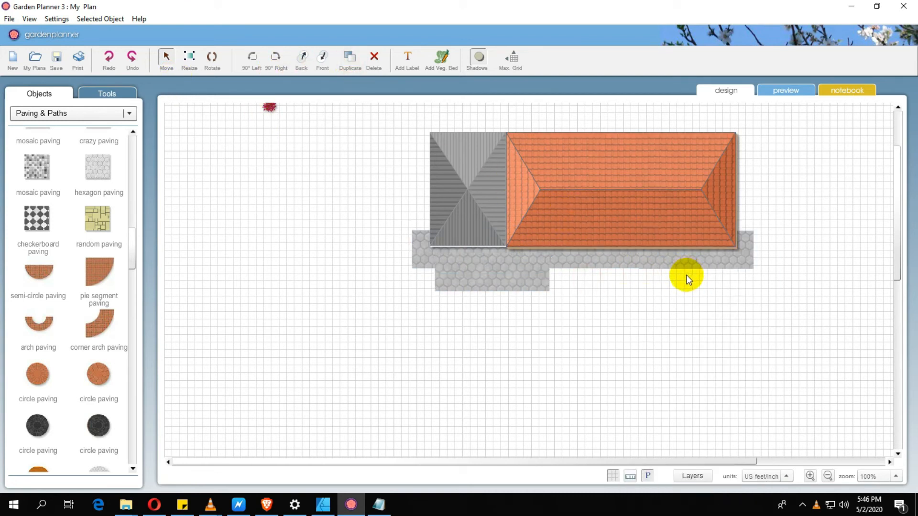
key(ctrl+z)
key(ctrl+z)
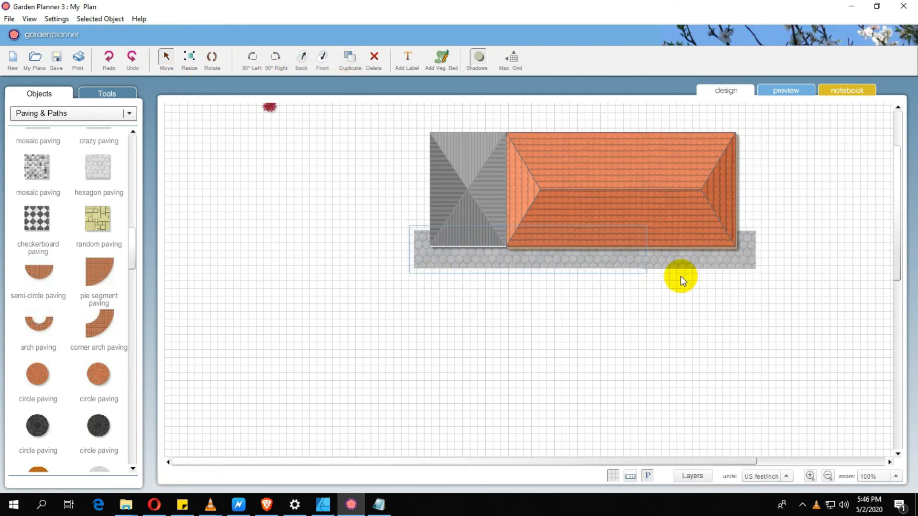
- Add the third hexagon paving to the selection and move the whole row slightly up towards the buildings
shift+click(677, 265)
drag(677, 264, 677, 260)
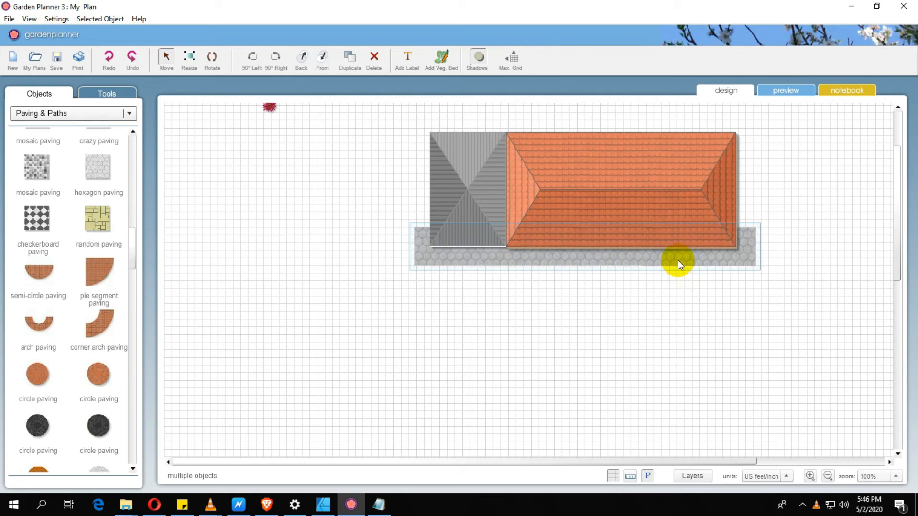
- Duplicate the row of three hexagon pavings and move the copies up along the buildings' upper edge
click(346, 58)
click(461, 278)
shift+click(585, 271)
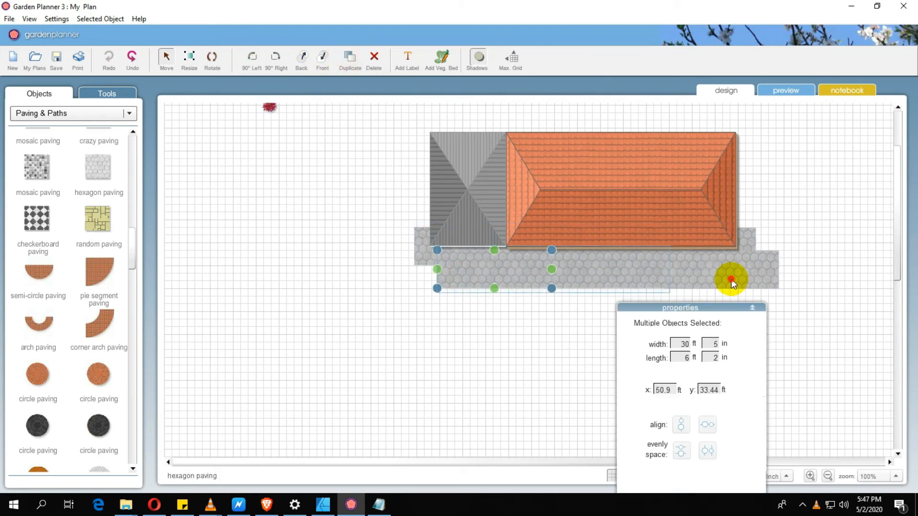
drag(730, 279, 718, 149)
click(366, 168)
- Try to rotate the upper-left hexagon paving 90° left and undo the rotation
click(421, 151)
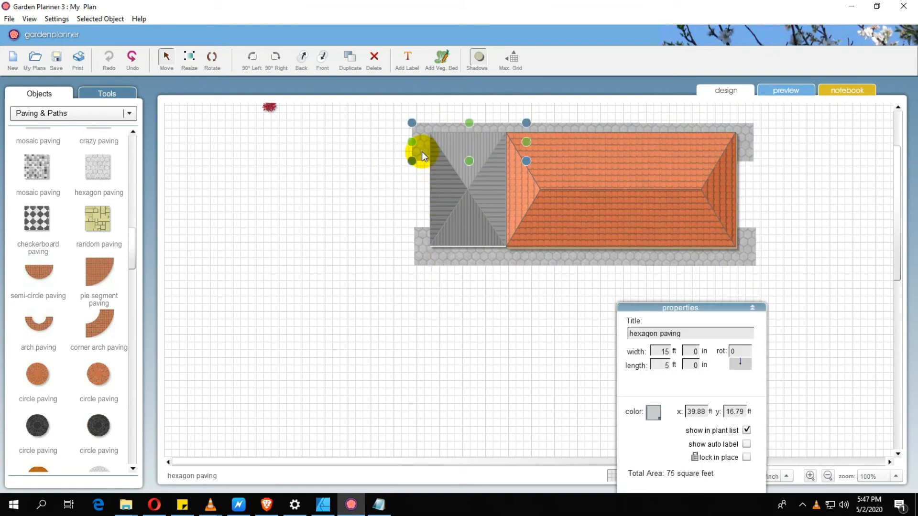
click(252, 57)
key(ctrl+z)
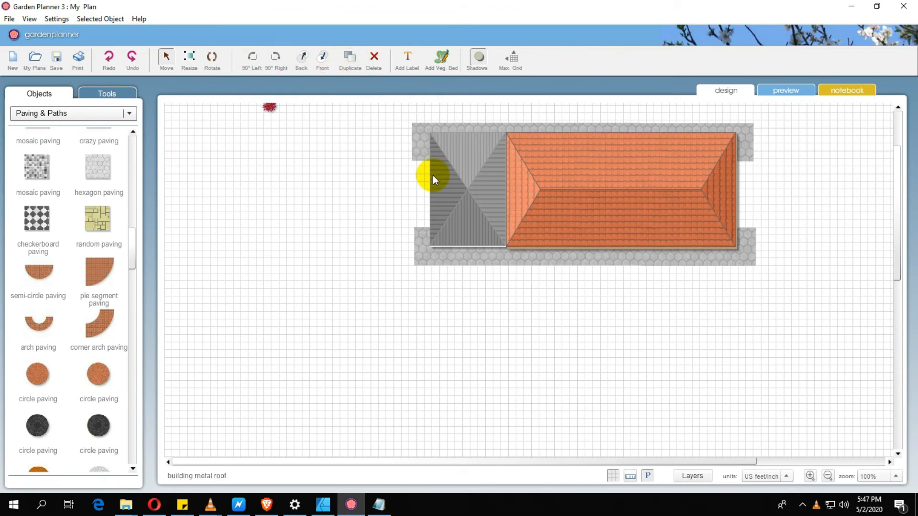
- Duplicate the lower-left hexagon paving, rotate the copy 90° right and place it along the metal-roof building's left edge
click(421, 136)
click(349, 56)
drag(418, 129, 433, 248)
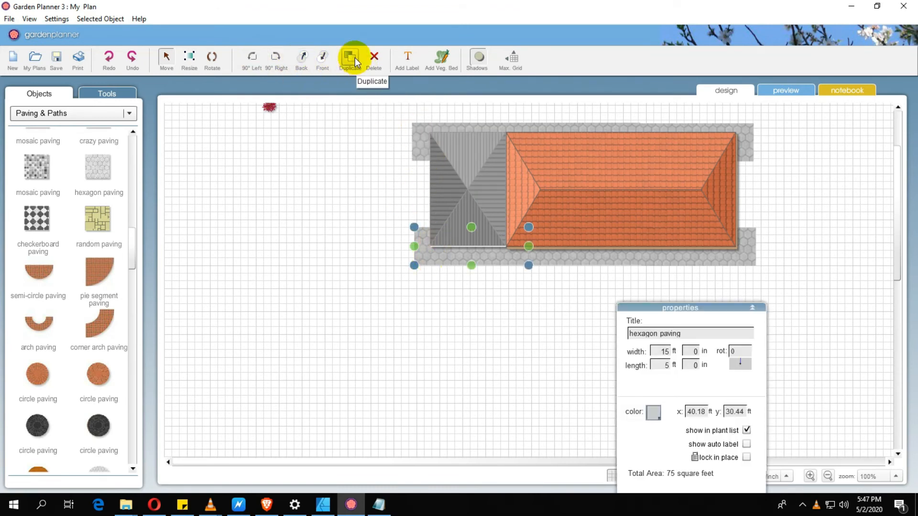
click(355, 57)
click(276, 59)
drag(499, 303, 434, 211)
- Nudge the lower row's hexagon pavings into line with the left side paving and collapse the properties window
click(429, 266)
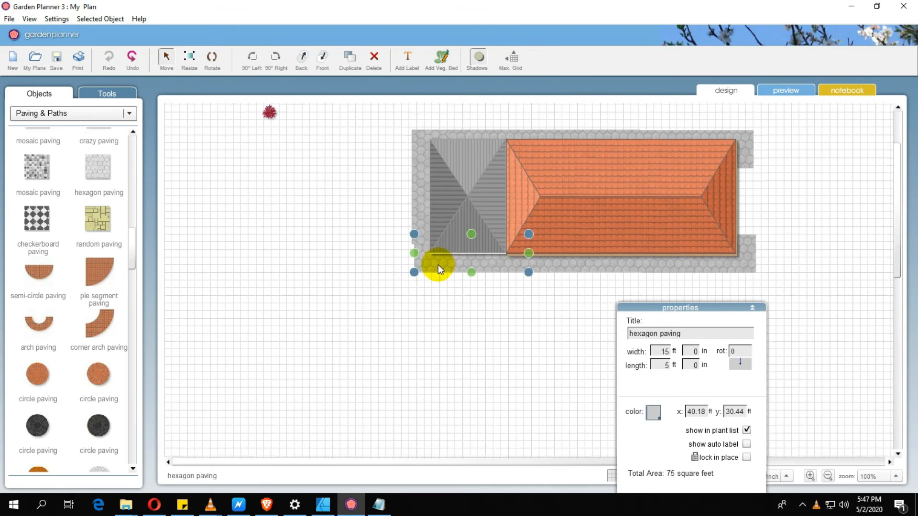
scroll(439, 277, up, 2)
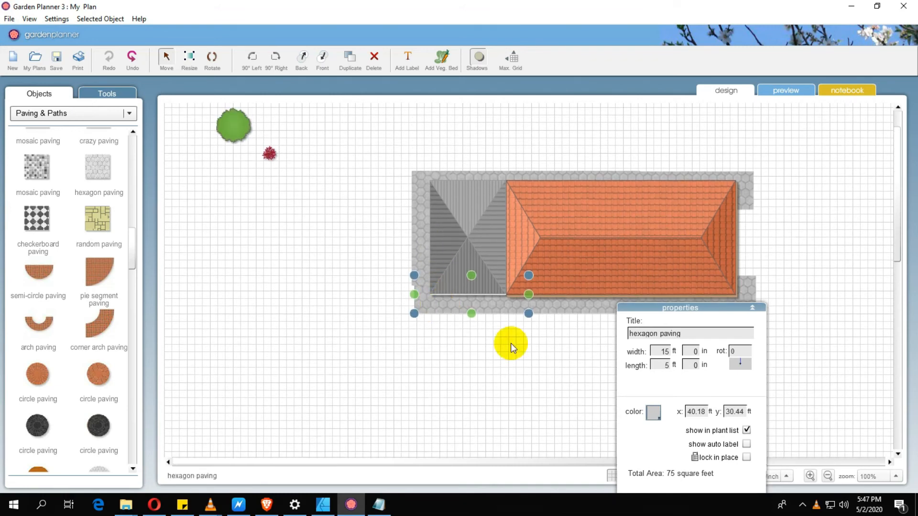
click(809, 476)
drag(401, 313, 550, 308)
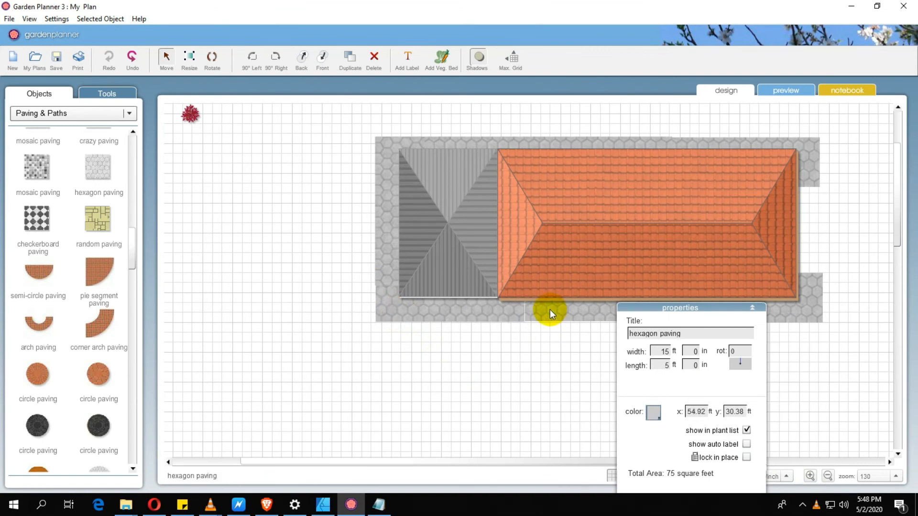
click(809, 350)
click(719, 317)
mouse_move(813, 315)
mouse_down()
mouse_move(785, 319)
mouse_move(805, 312)
mouse_up()
click(809, 369)
click(811, 306)
click(753, 309)
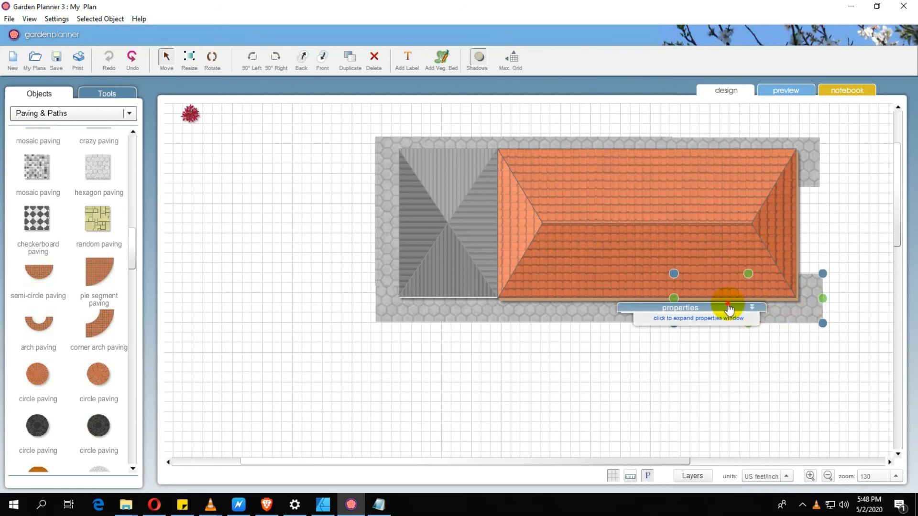
- Duplicate the lower-right hexagon paving, rotate the copy 90° right and fit it along the tiled building's right edge
click(810, 476)
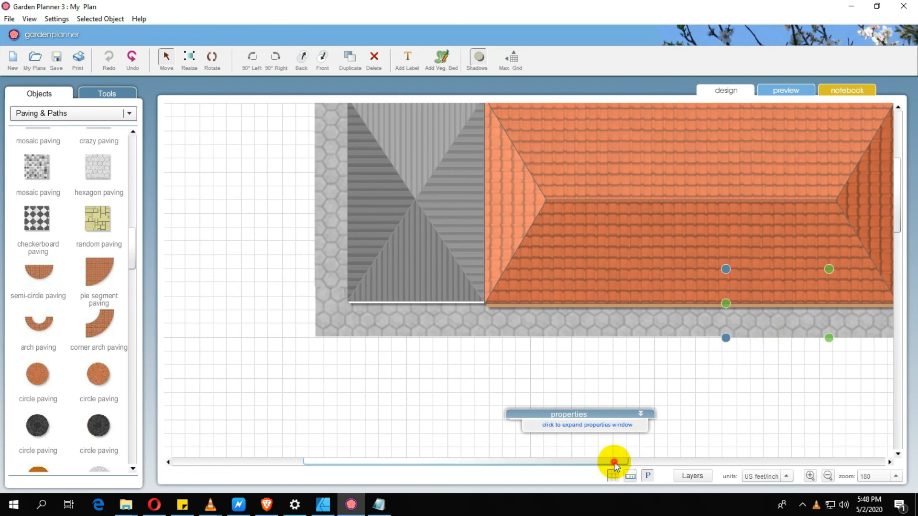
drag(614, 461, 758, 462)
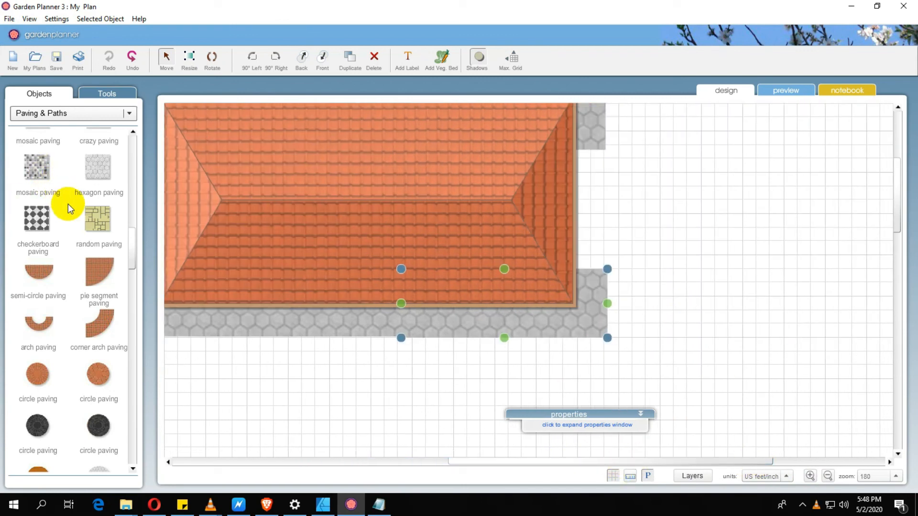
click(350, 59)
click(598, 354)
click(277, 58)
drag(568, 385, 594, 243)
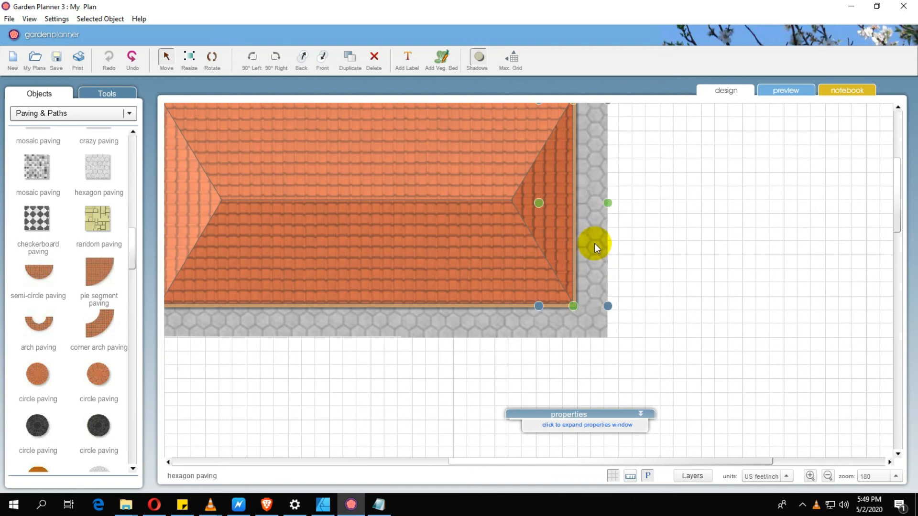
scroll(589, 252, up, 3)
drag(595, 289, 593, 278)
scroll(624, 352, down, 1)
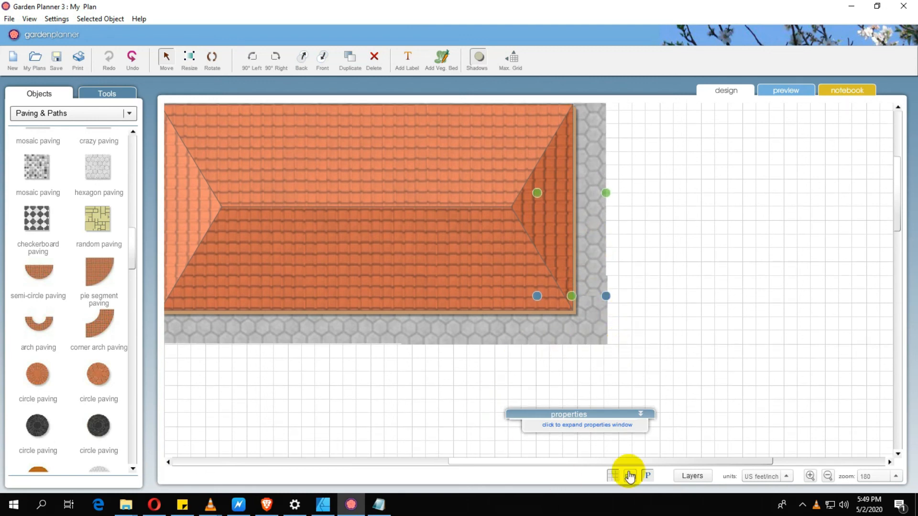
- Zoom out to 100%, deselect the paving and examine the hexagon border around both buildings
click(831, 475)
click(831, 474)
click(830, 475)
click(831, 475)
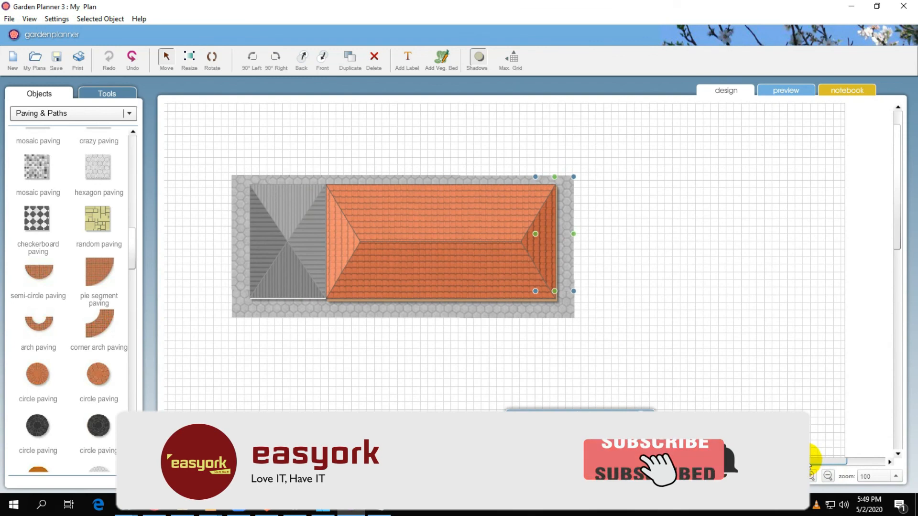
drag(803, 462, 741, 461)
click(699, 267)
scroll(750, 259, down, 1)
scroll(750, 306, up, 2)
scroll(750, 309, down, 1)
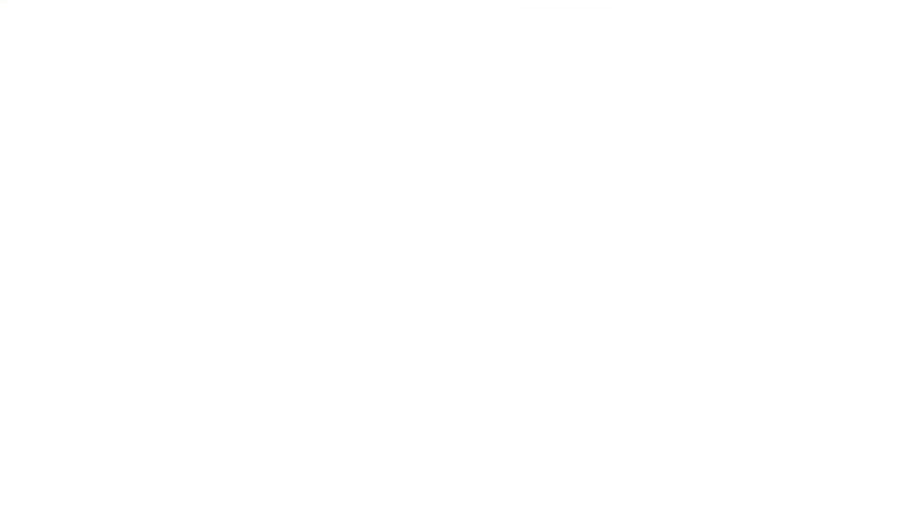